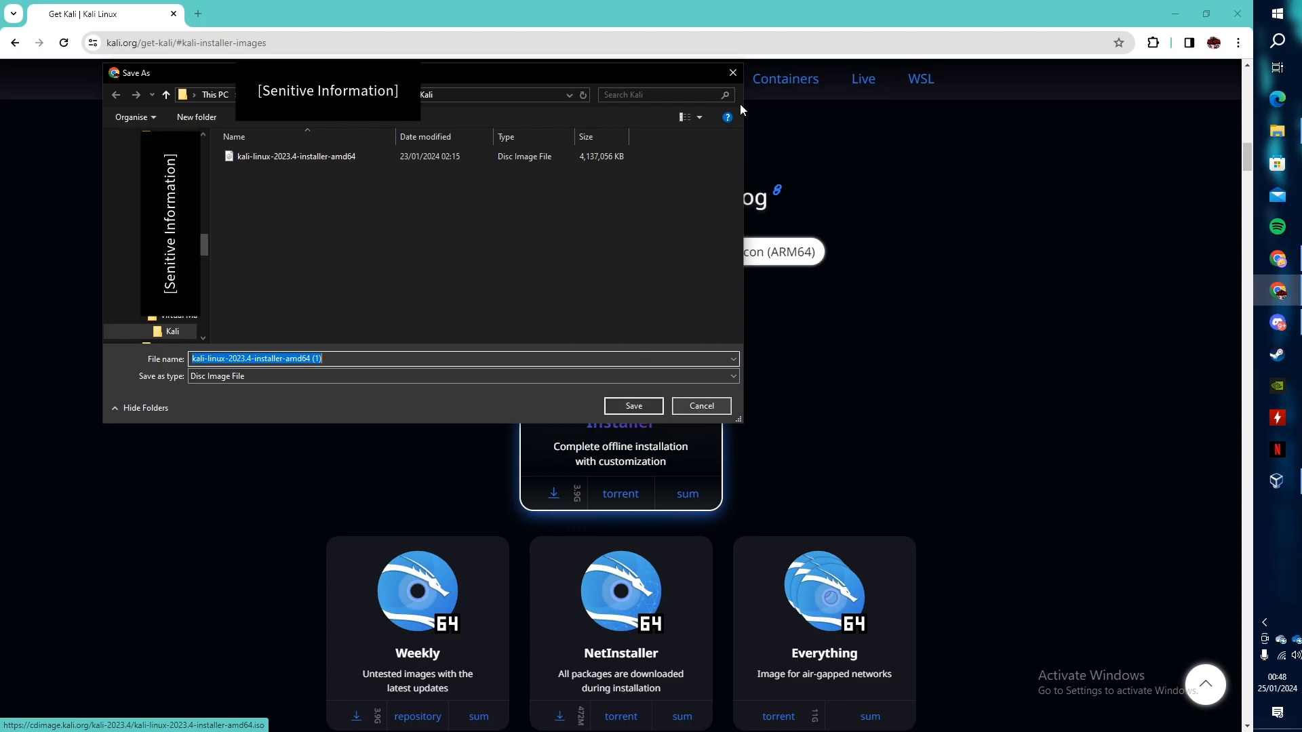
- Dismiss the duplicate Save As prompt, since the Kali 2023.4 installer ISO is already downloaded
click(733, 75)
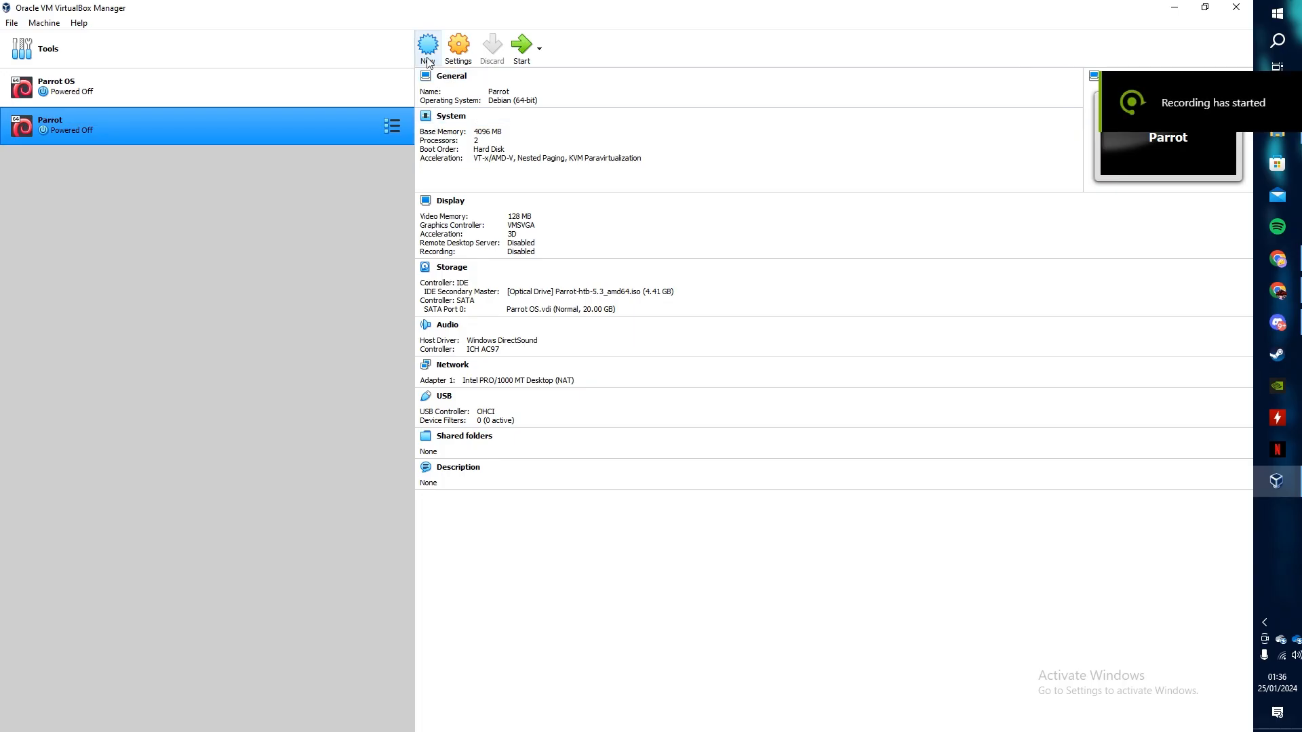
- Start a new virtual machine named Kali with type Linux and version Debian (64-bit)
click(428, 47)
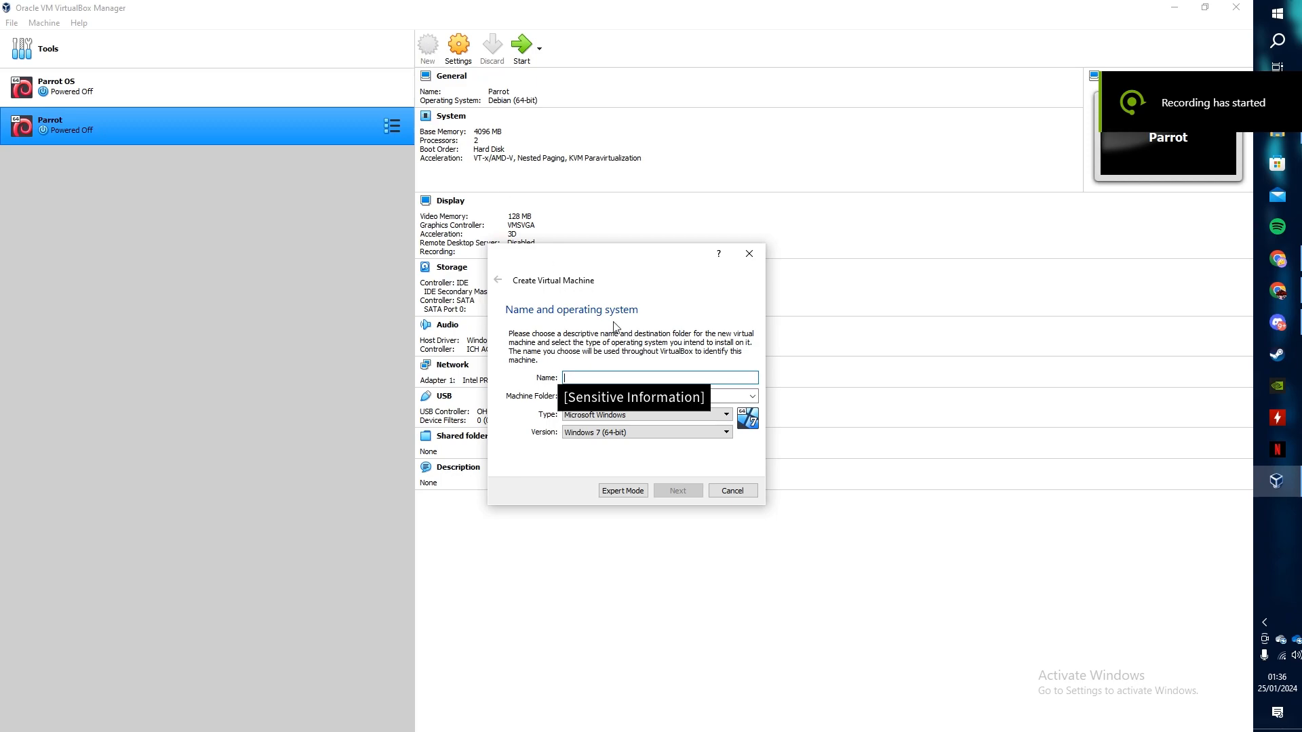
text(Kali)
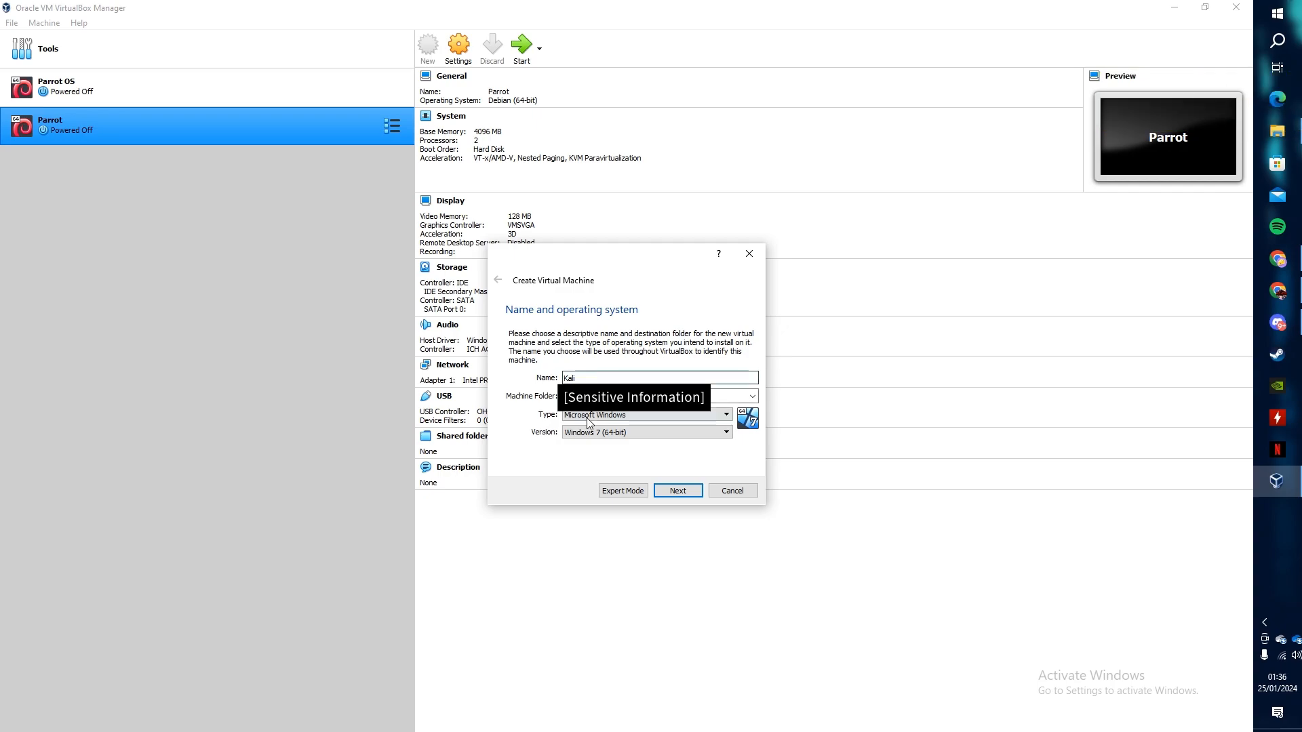
click(590, 414)
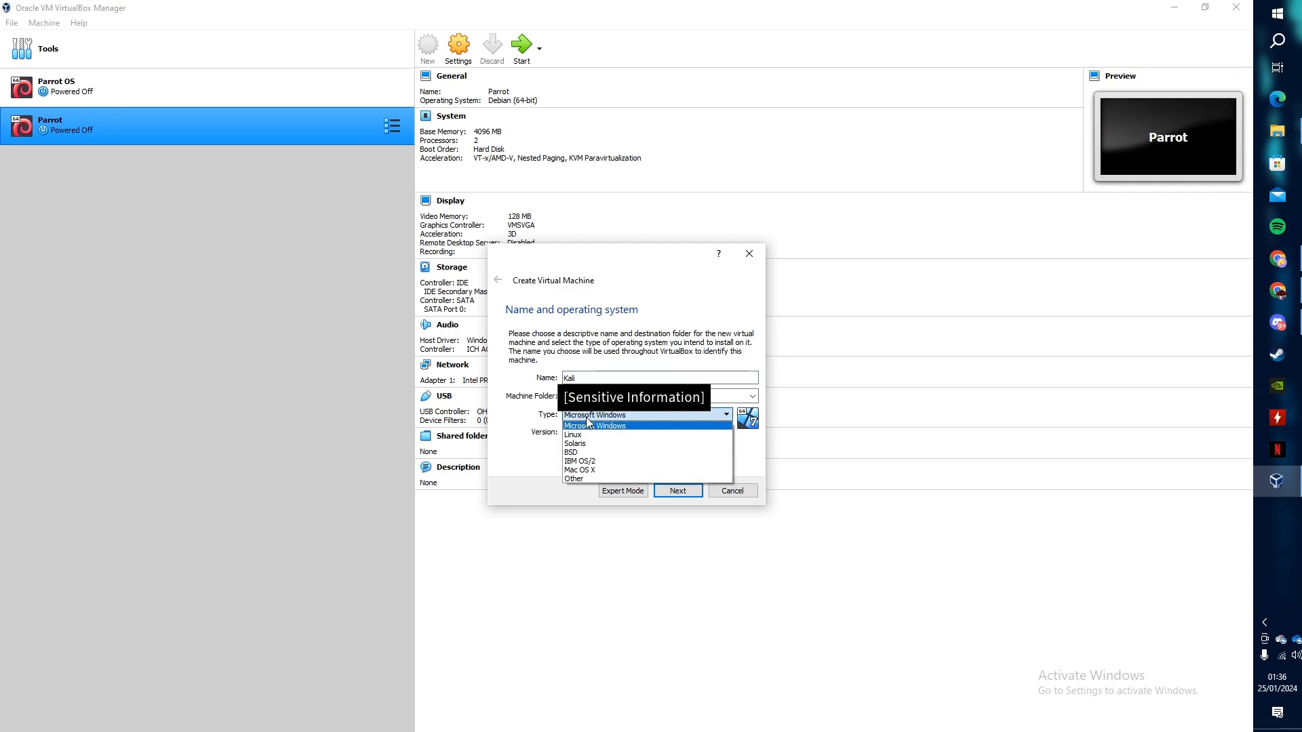
click(587, 435)
click(588, 432)
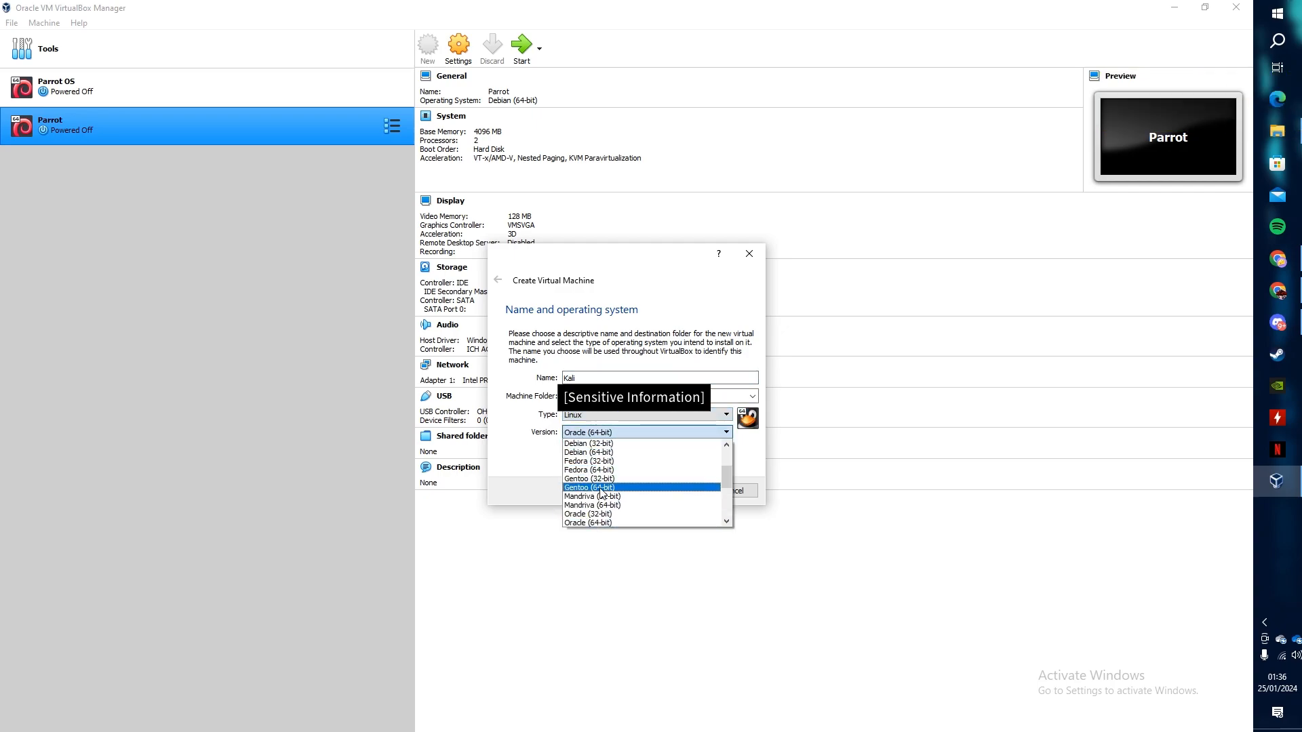
click(598, 453)
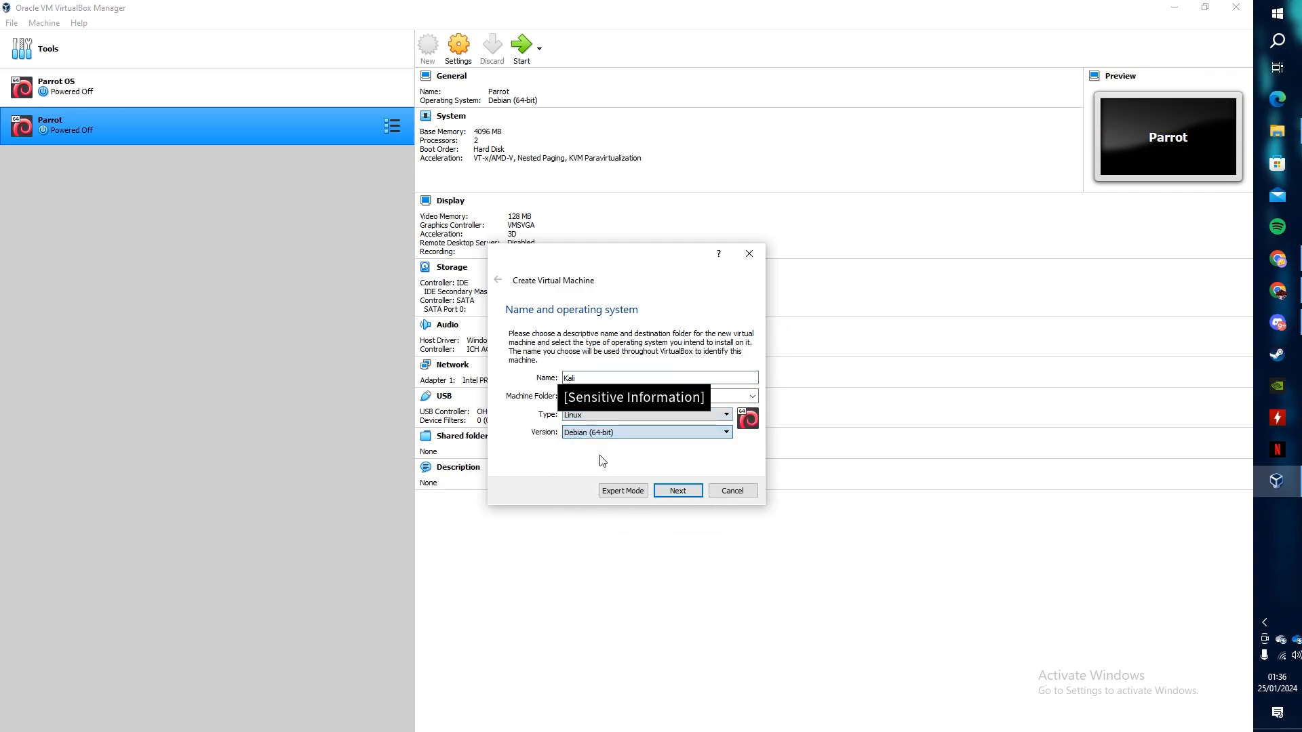
click(678, 491)
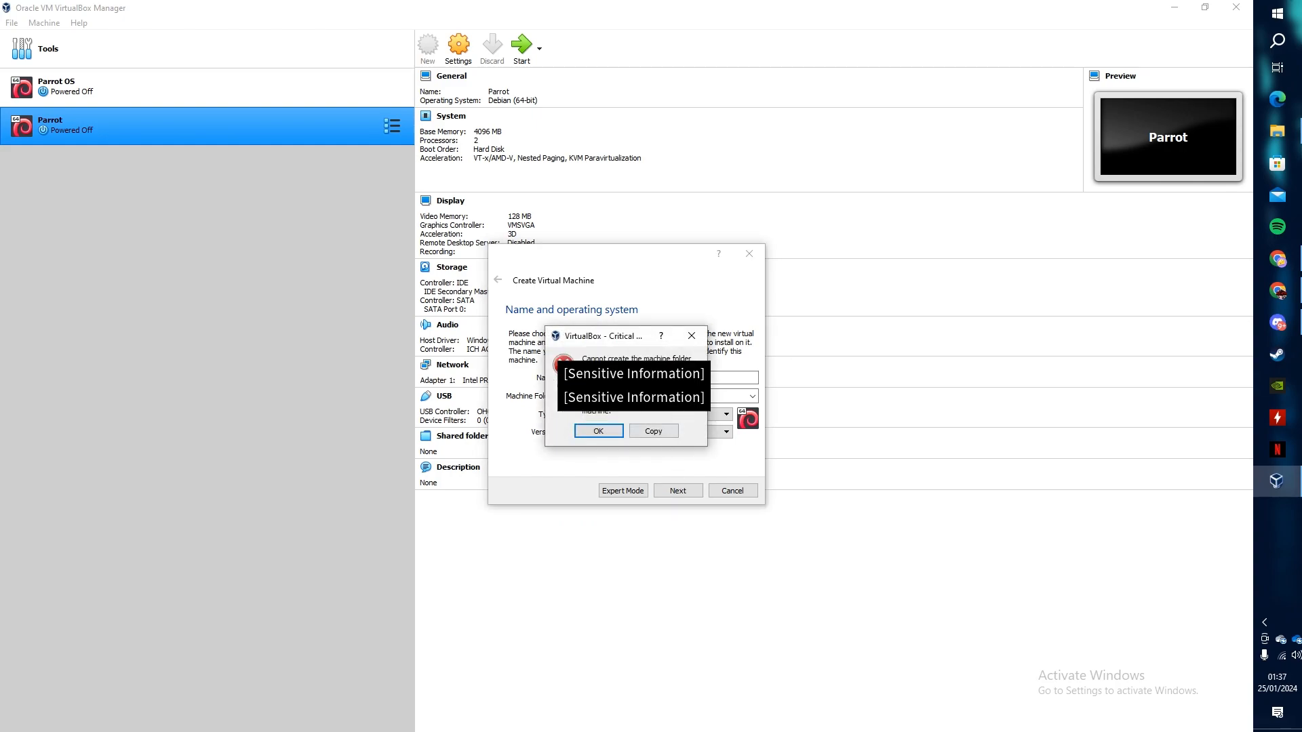
- Dismiss the folder error and set the machine folder to A:\PartSec\Virtual Machine\Kali\VM
click(692, 336)
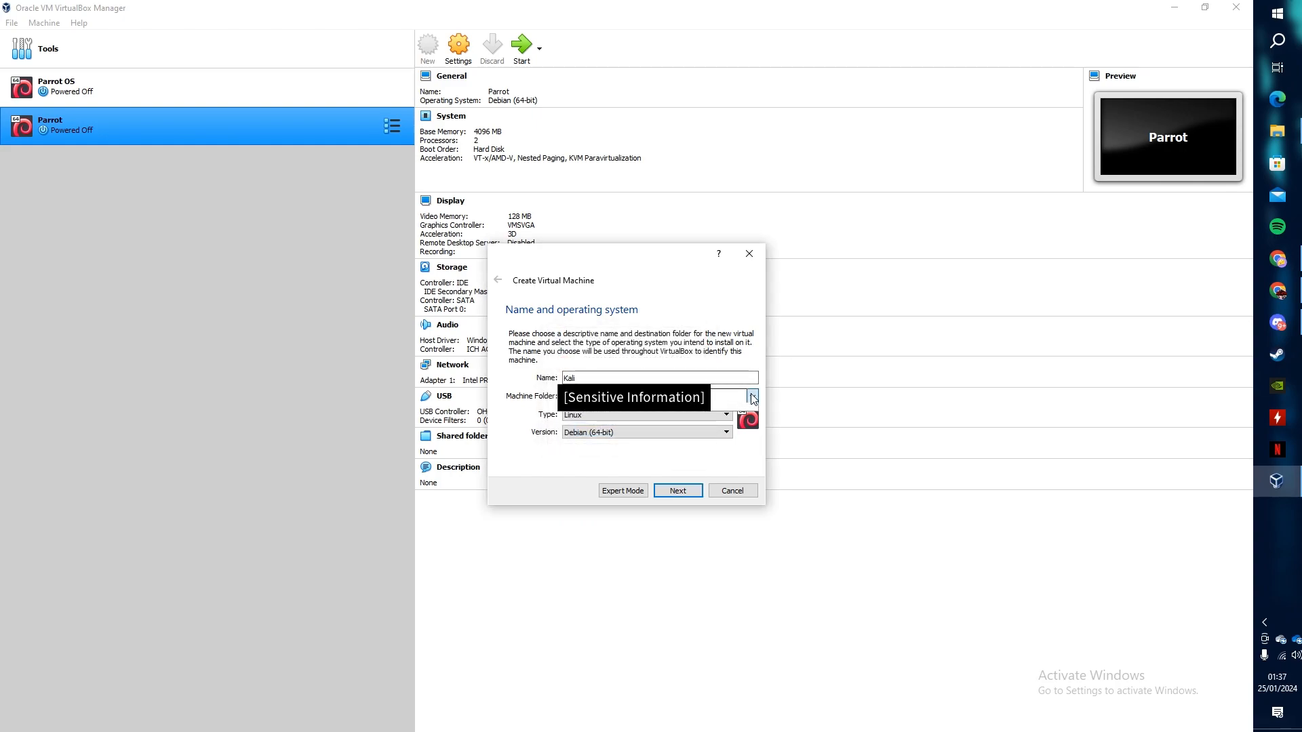
click(754, 396)
click(676, 429)
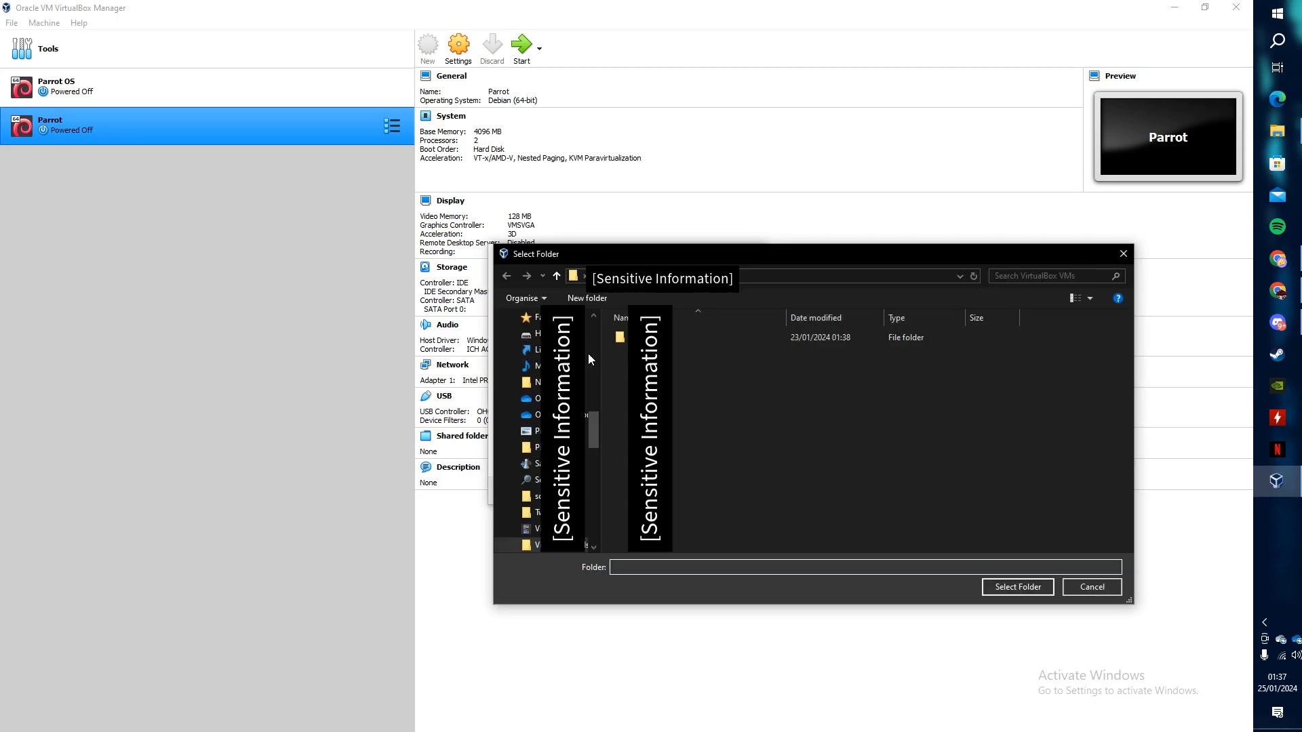
drag(592, 423, 595, 323)
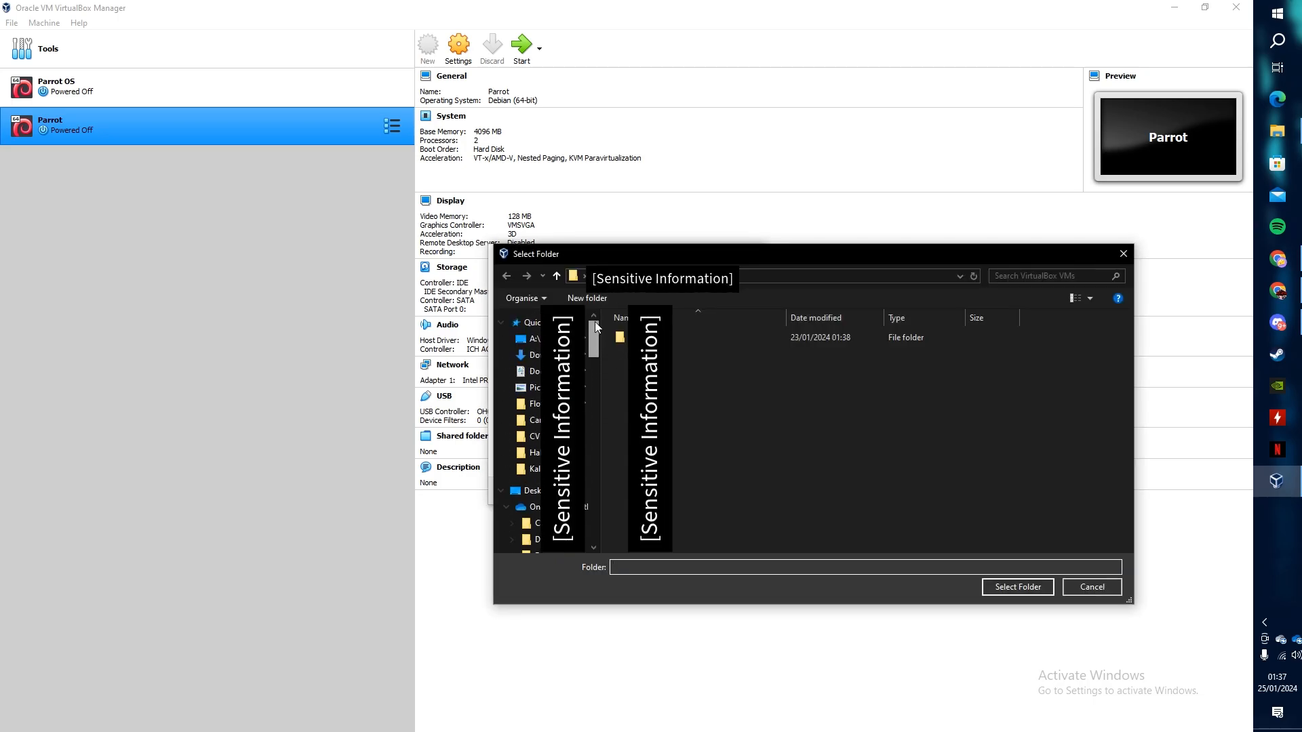
click(533, 339)
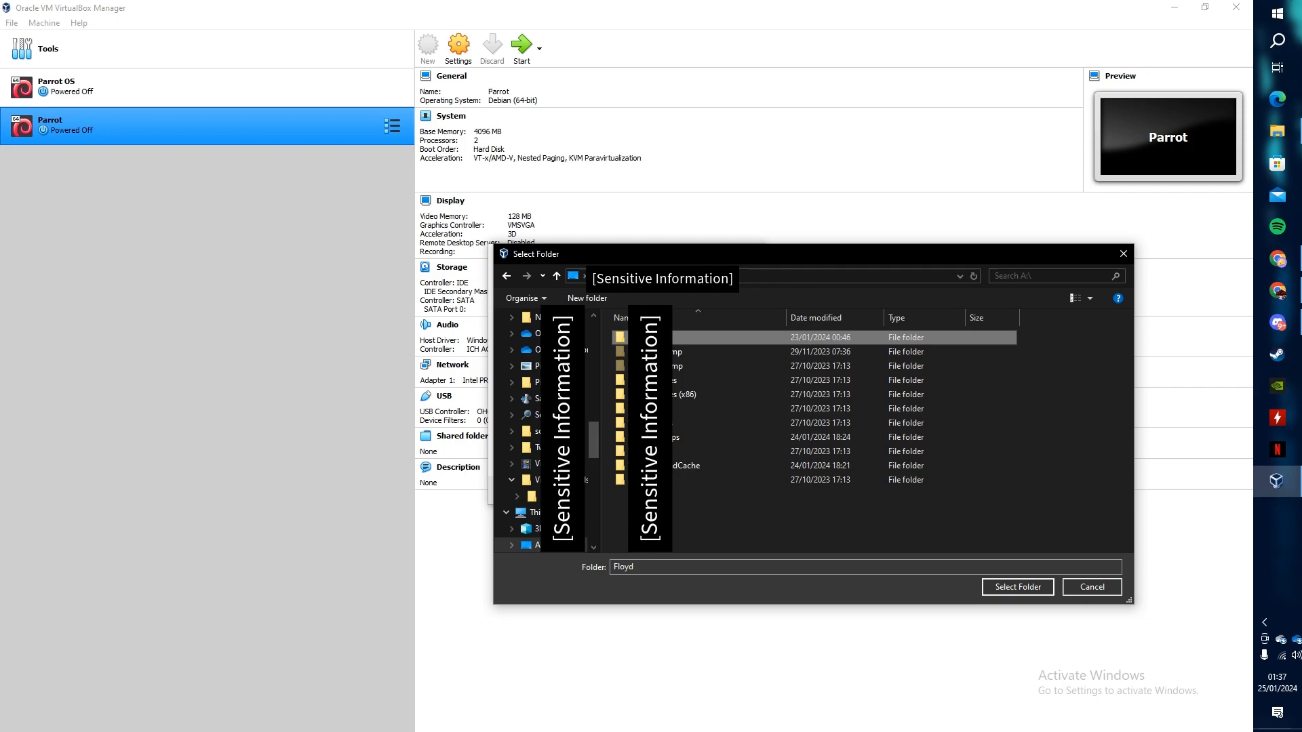
double_click(680, 478)
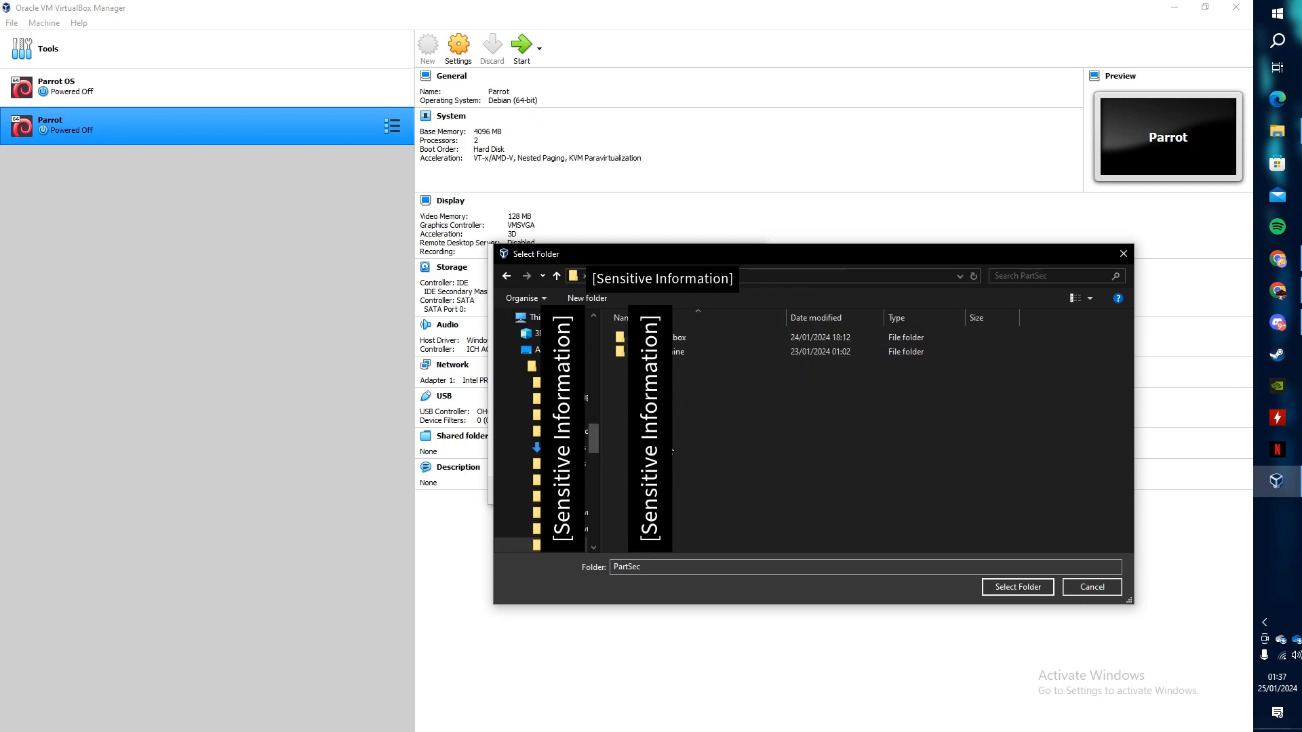
double_click(675, 353)
click(678, 337)
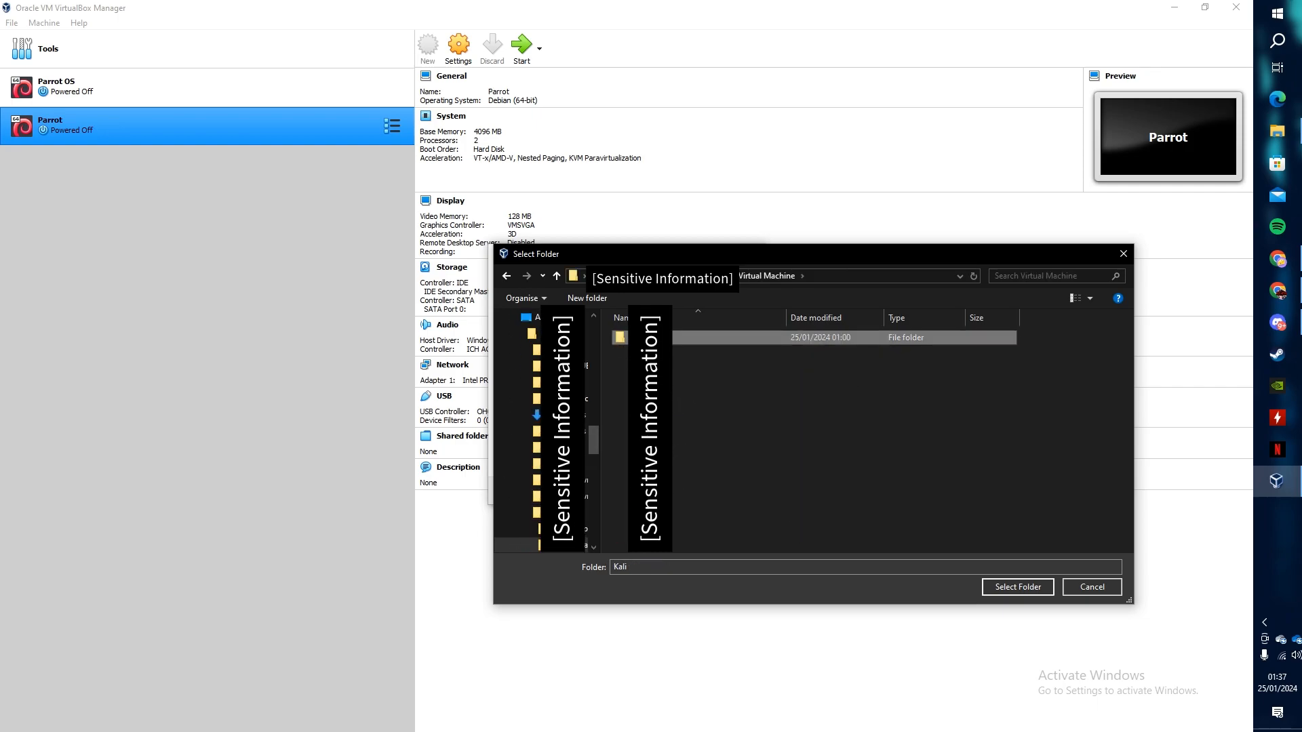
double_click(652, 338)
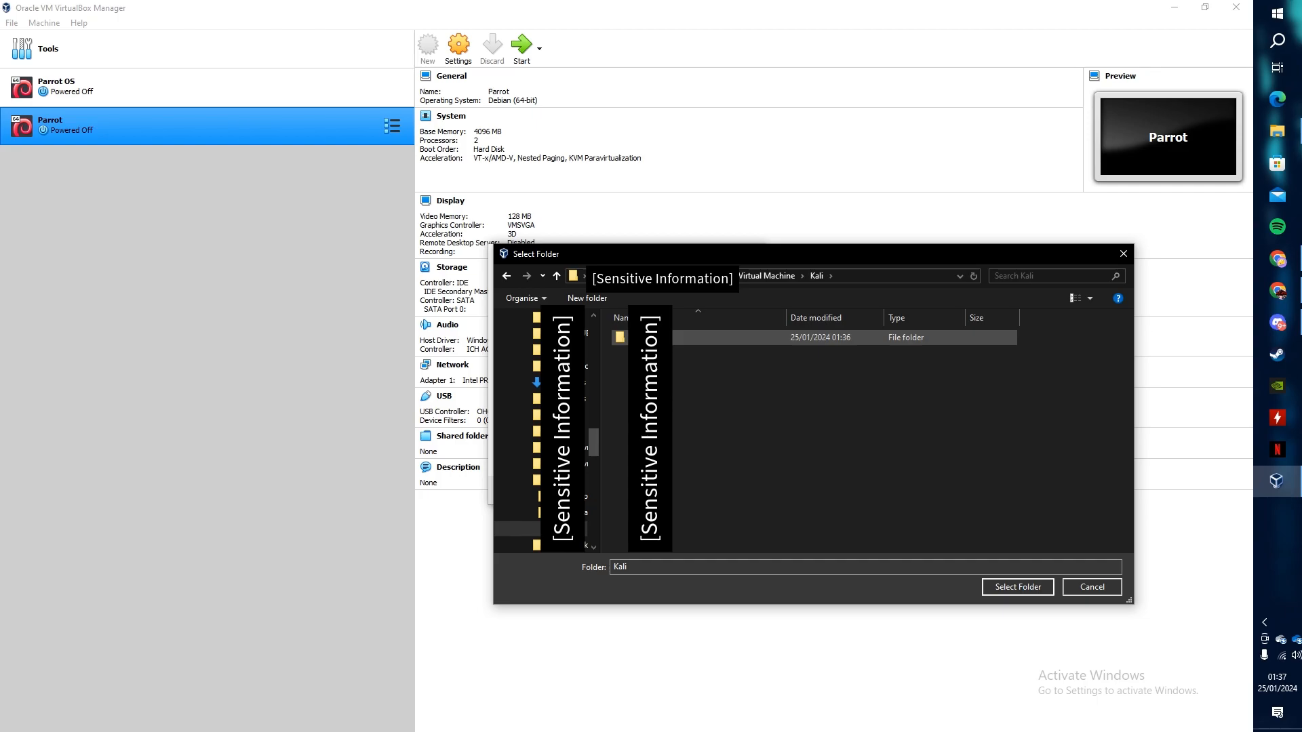
double_click(678, 337)
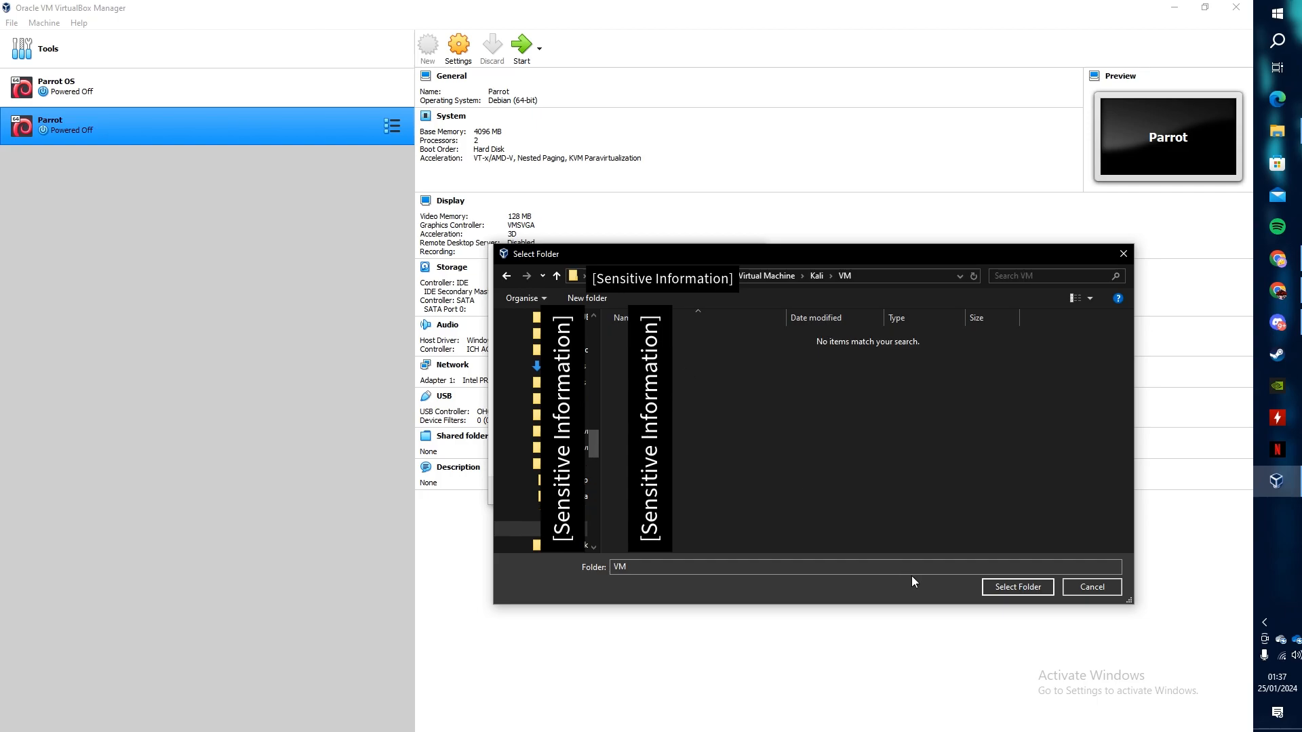
click(1013, 587)
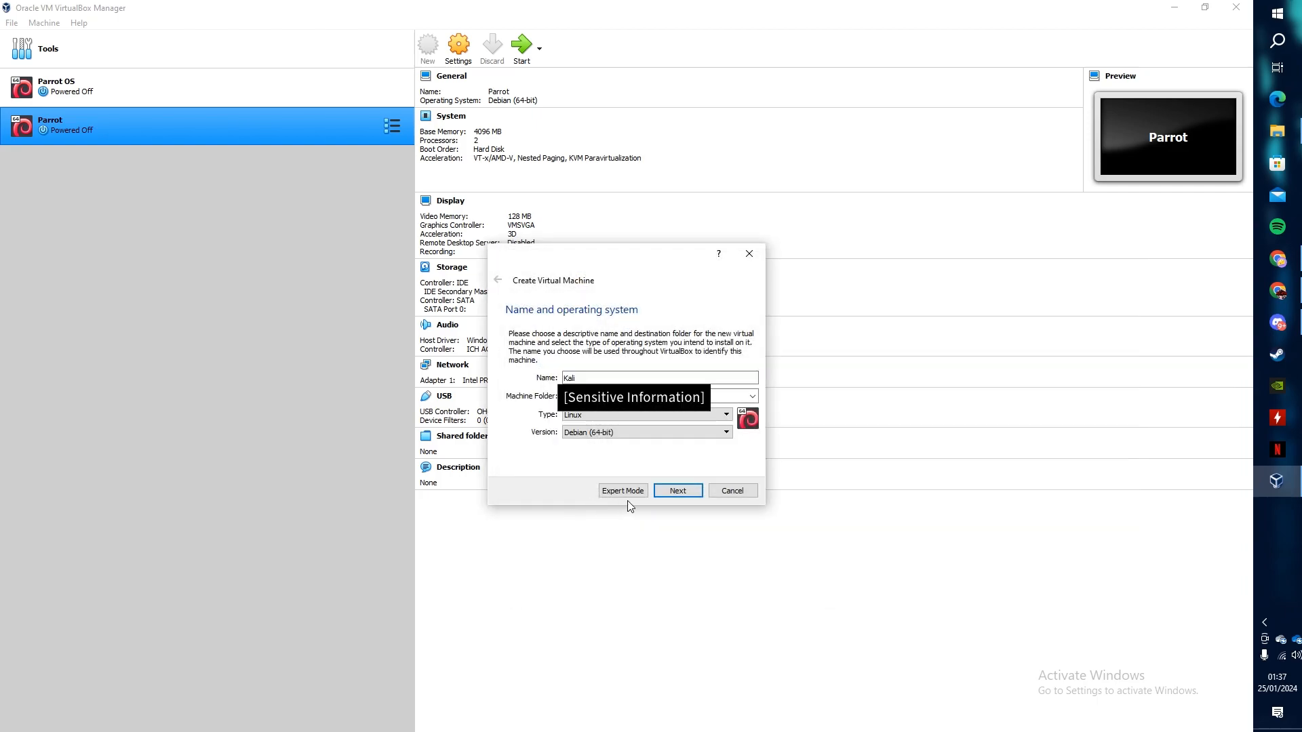
- Give the Kali VM 8000 MB of memory, replacing the default 1024
click(688, 492)
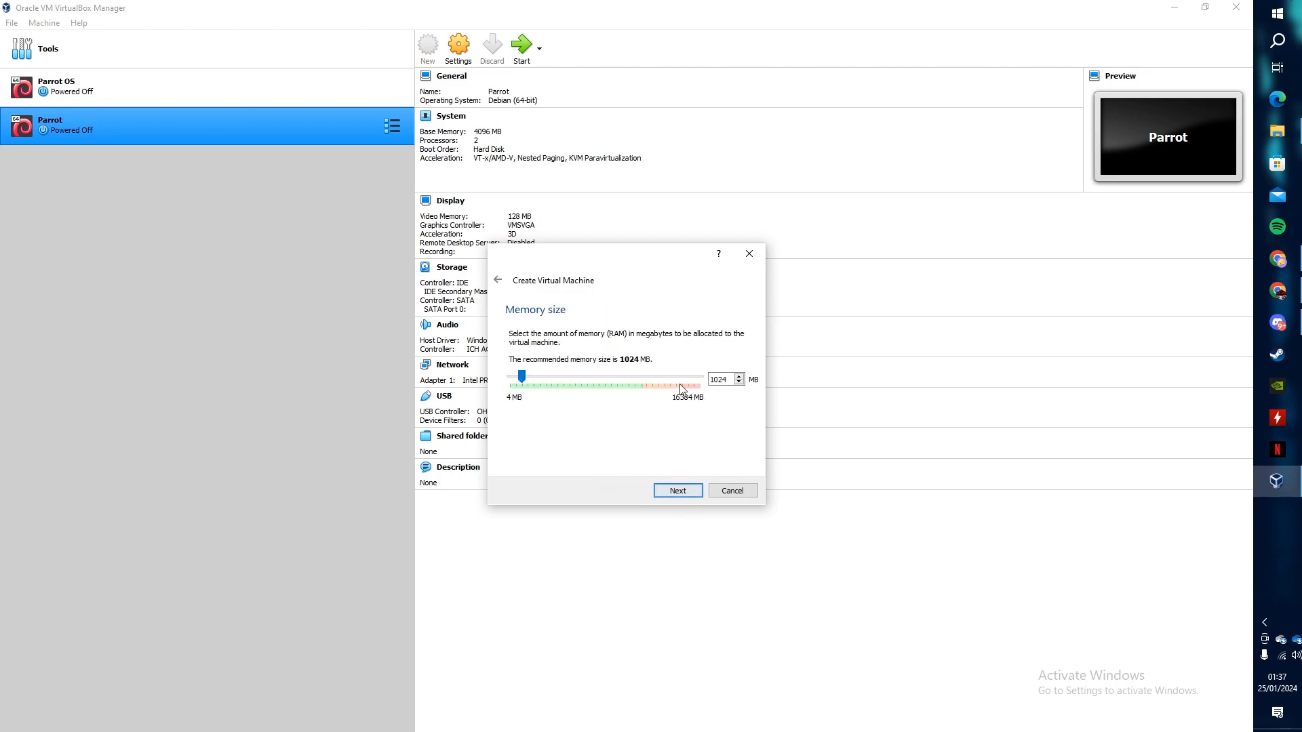
double_click(730, 378)
text(8000)
click(686, 491)
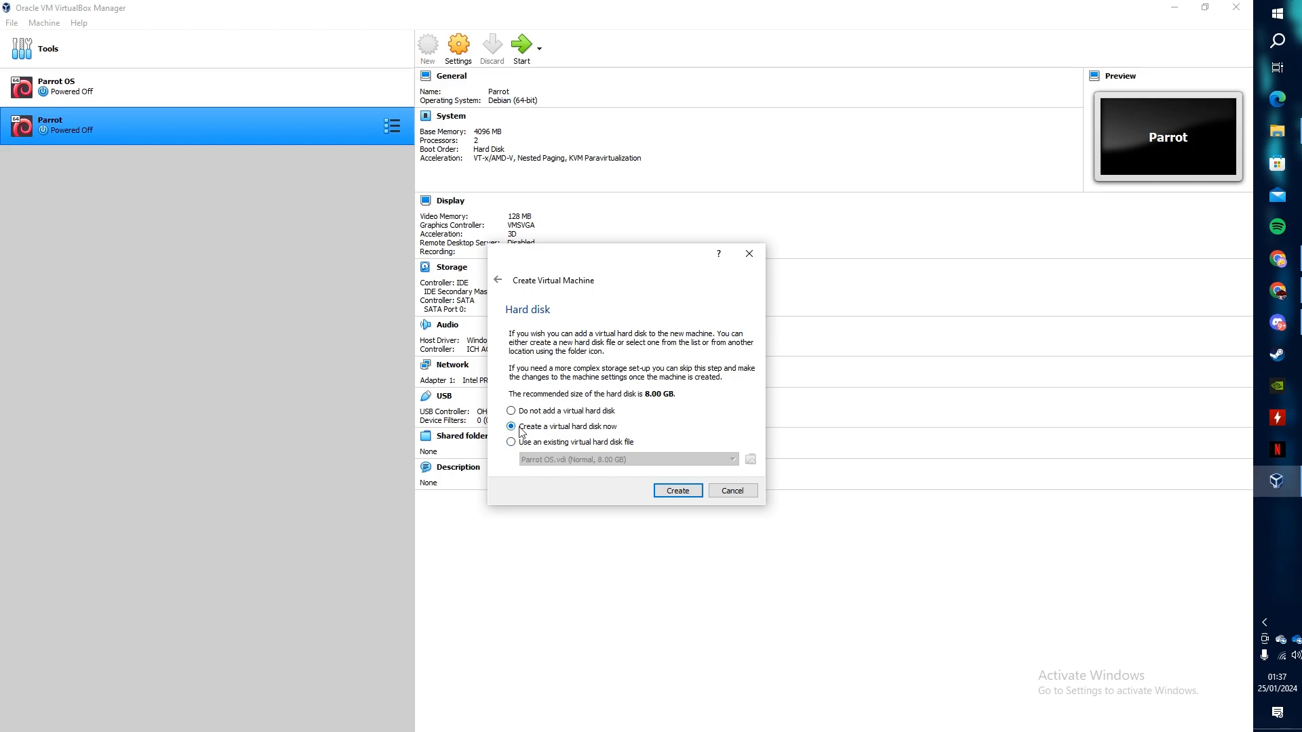
- Create a dynamically allocated 32 GB VDI hard disk for the Kali VM
click(678, 491)
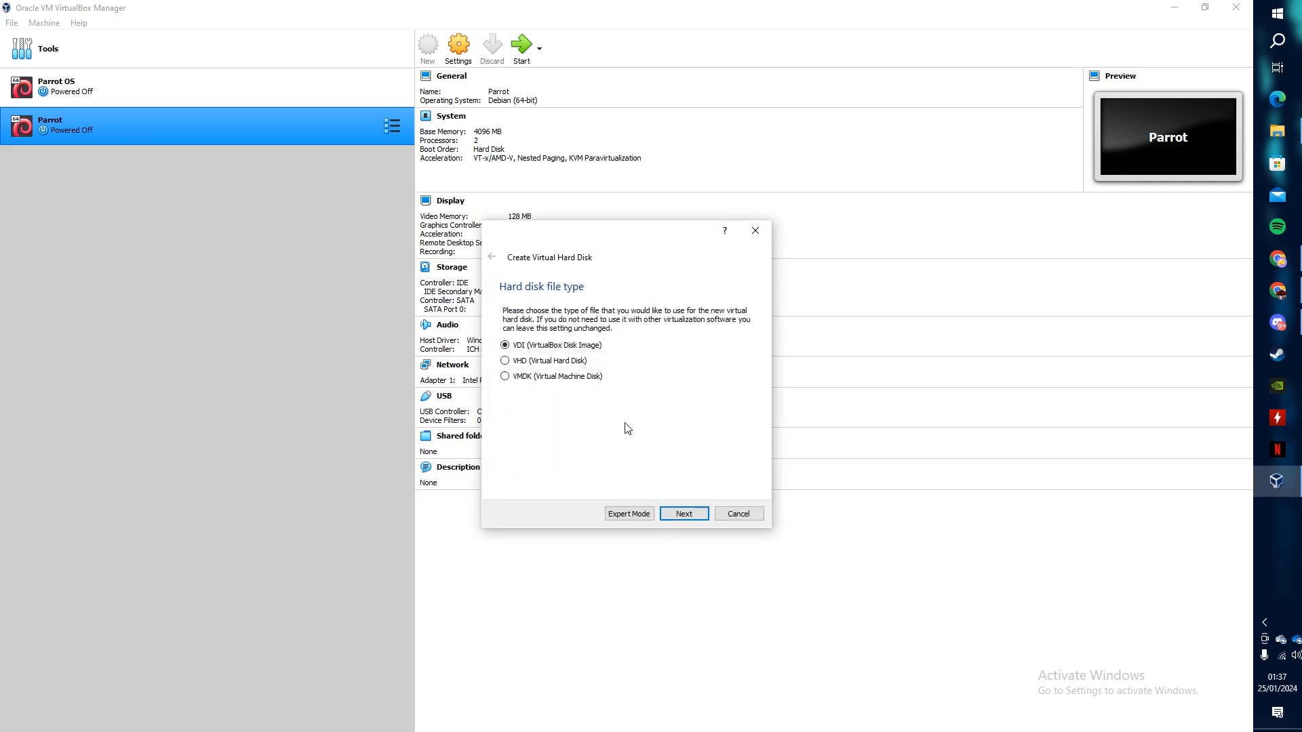
click(682, 513)
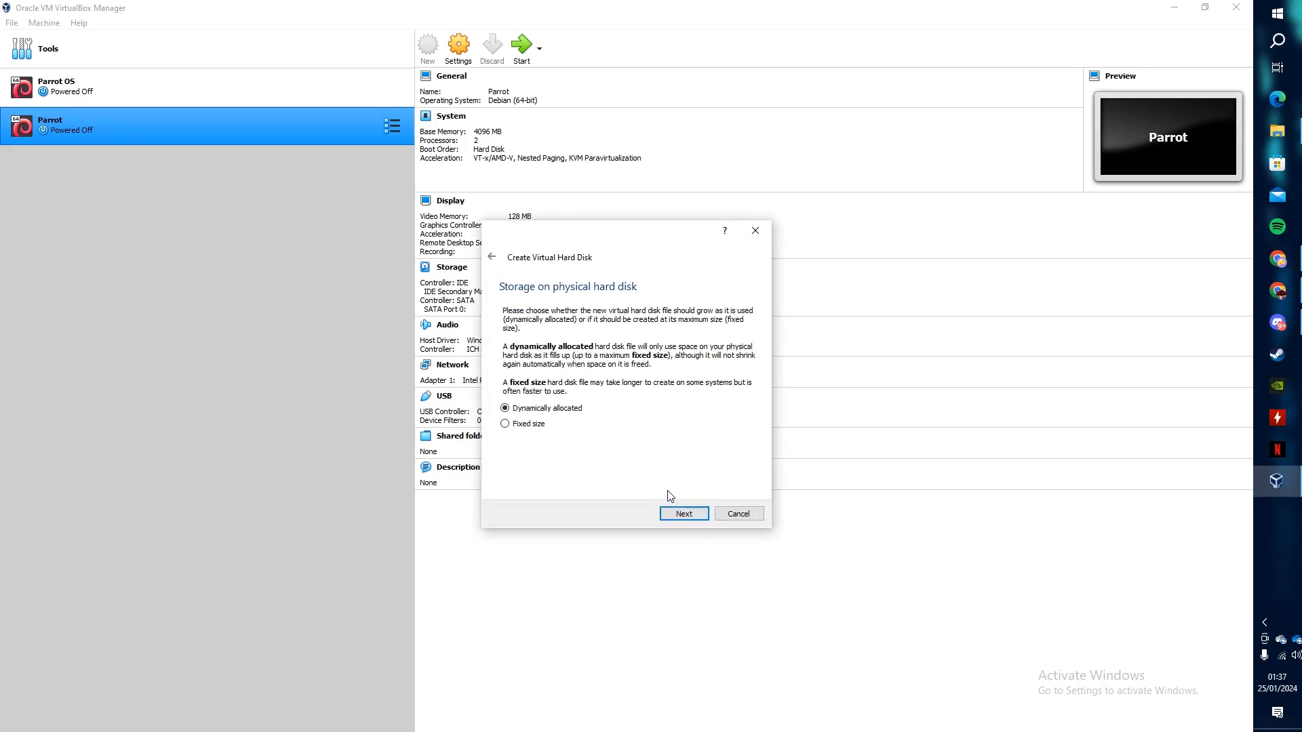
click(693, 514)
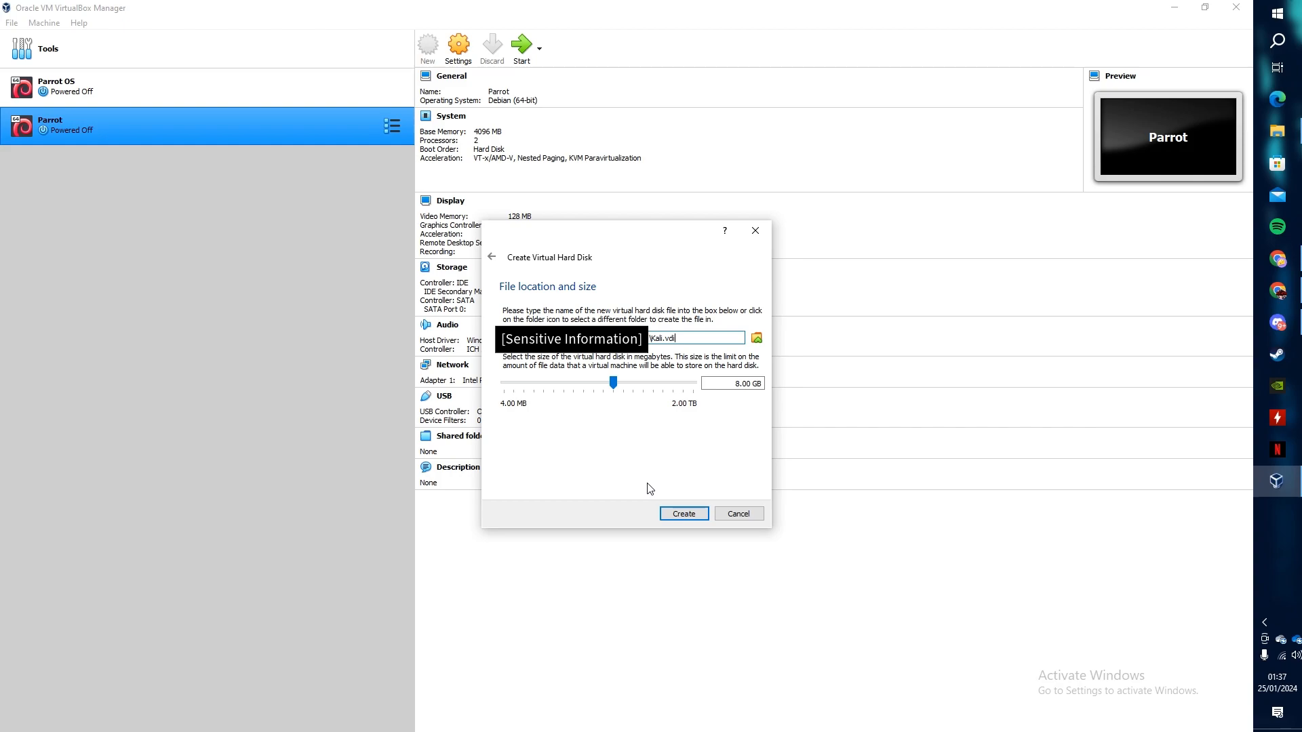
click(743, 384)
key(BackSpace)
text(32)
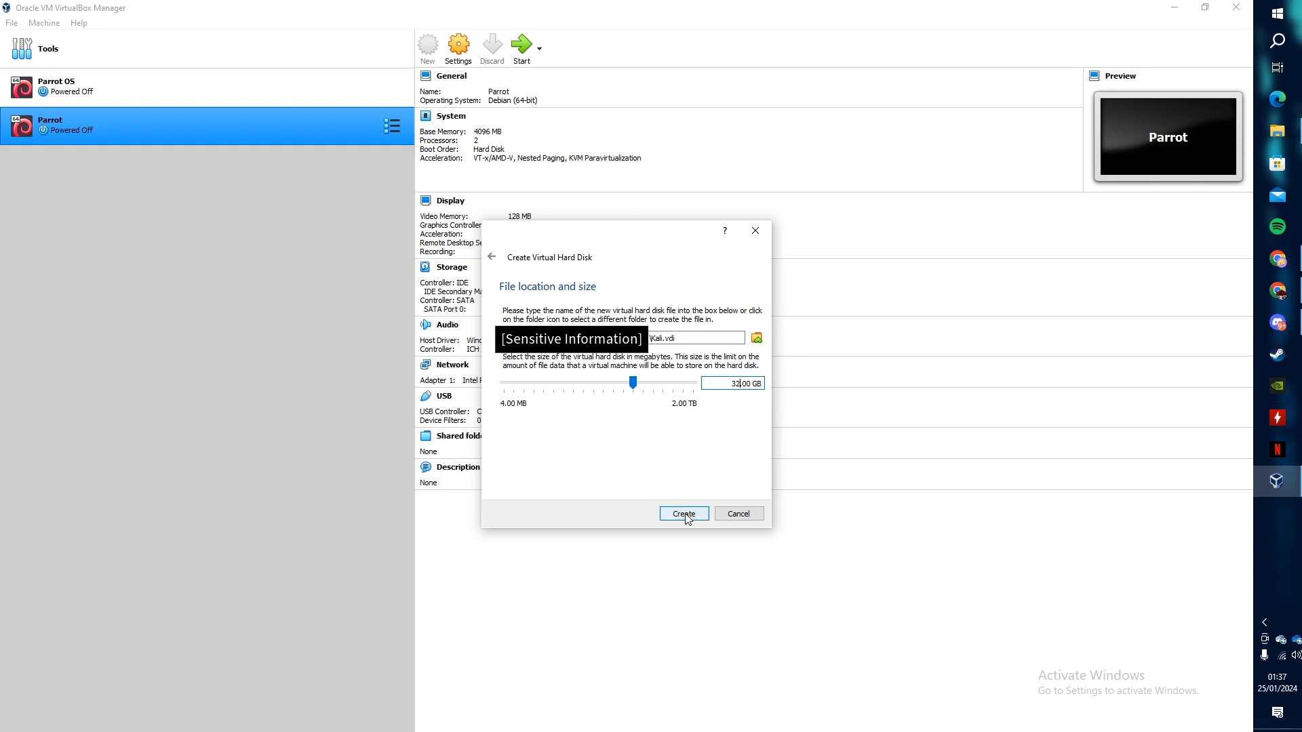
click(685, 514)
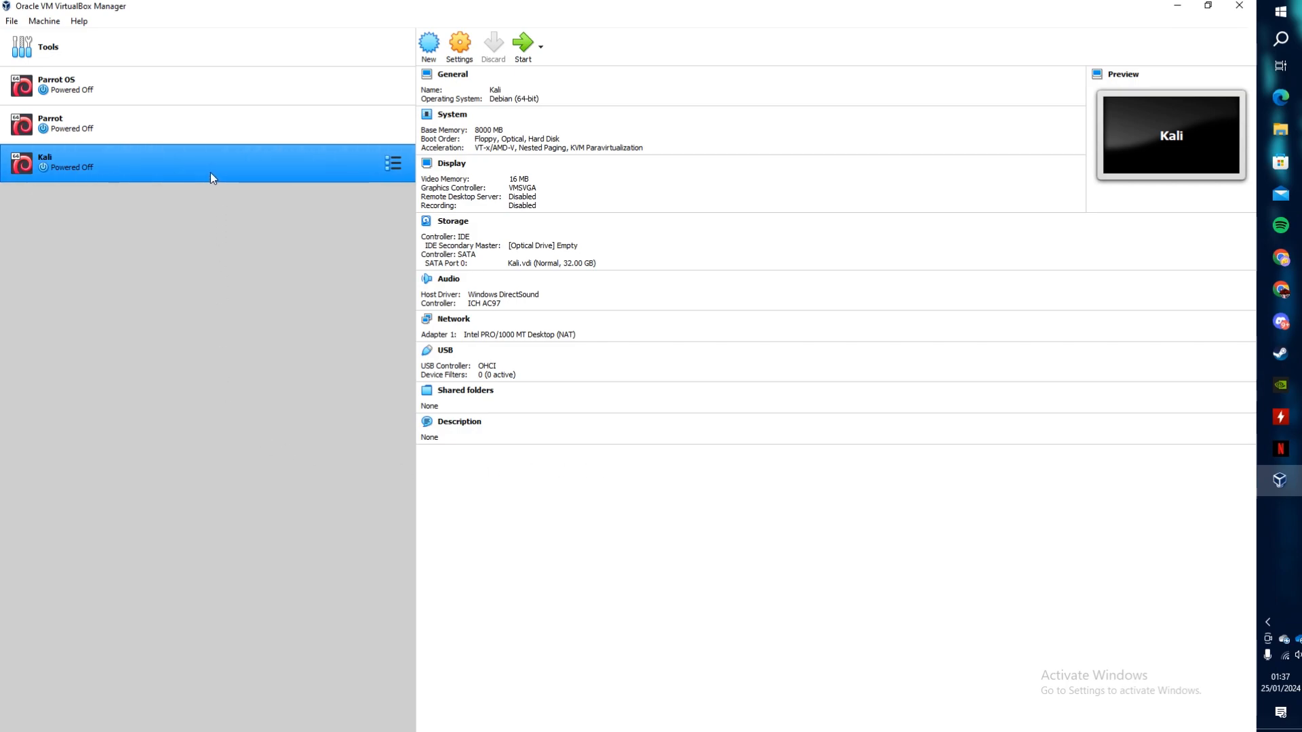
- In Kali's General > Advanced settings, keep Shared Clipboard and Drag'n'Drop at Bidirectional
click(467, 57)
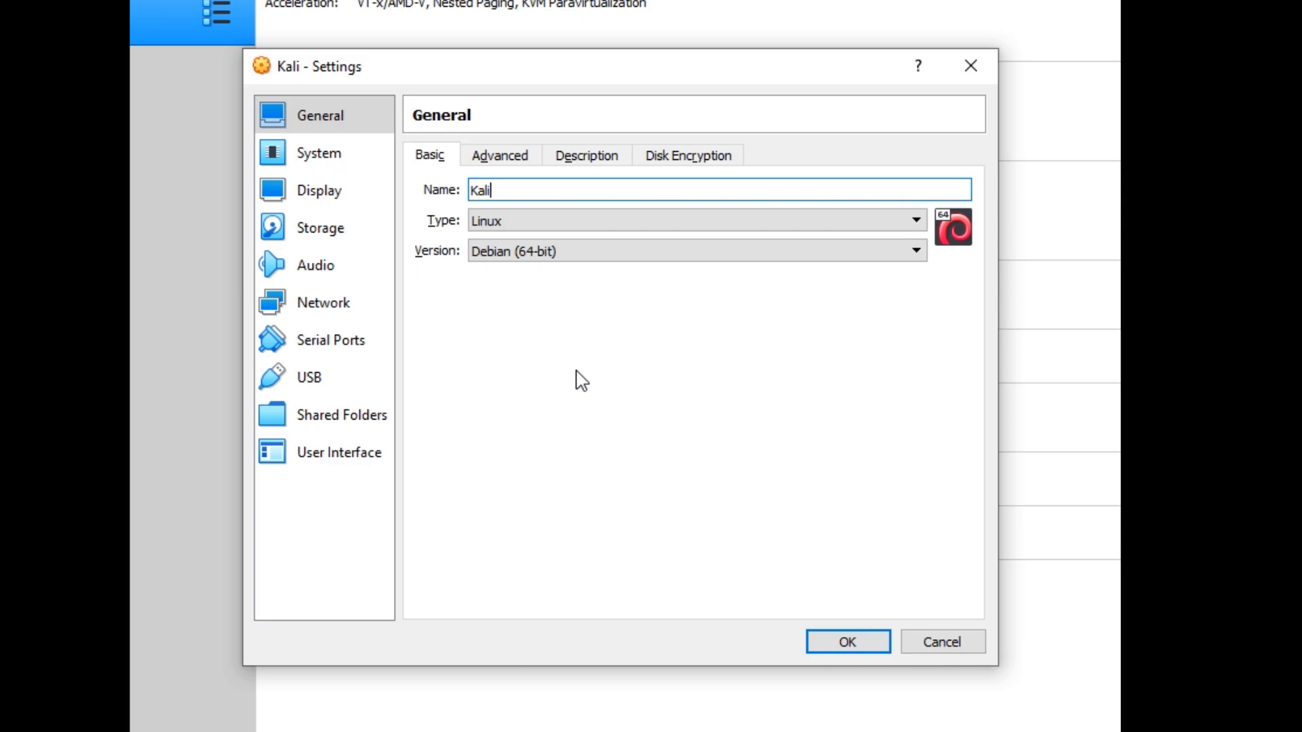
drag(518, 190, 475, 191)
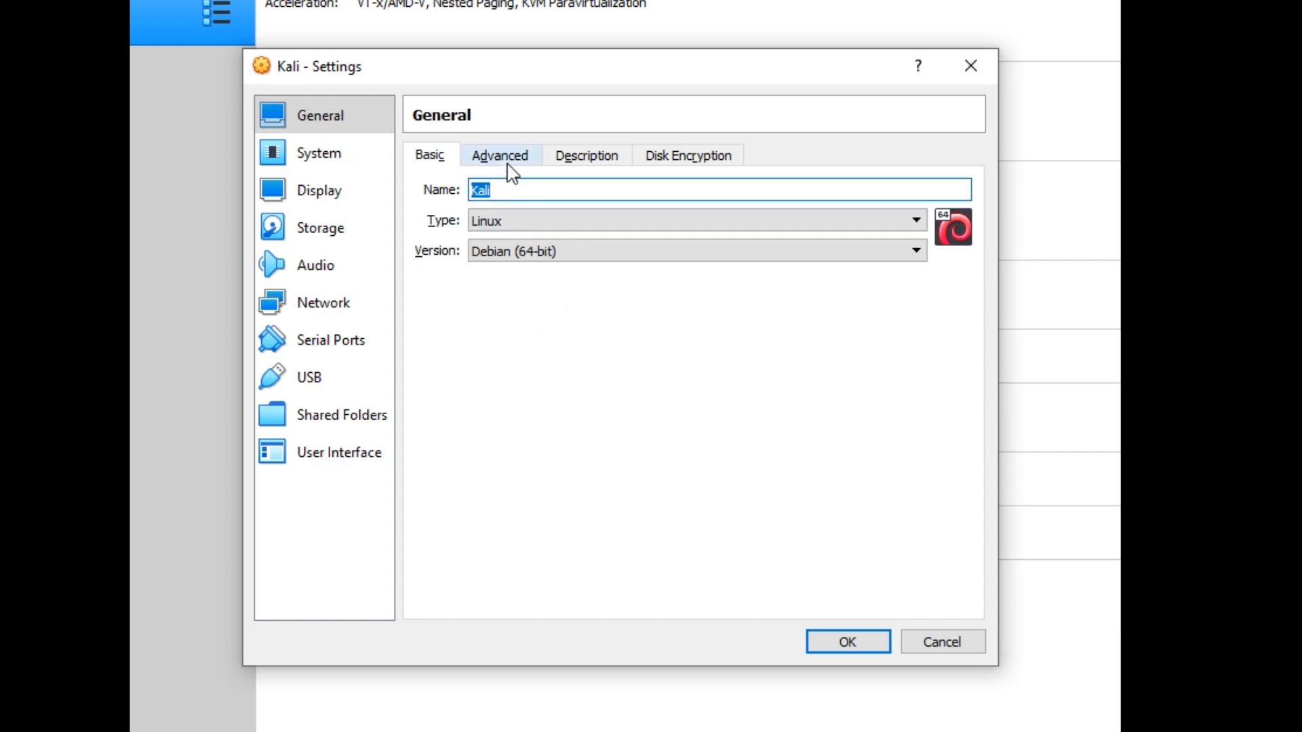
click(507, 164)
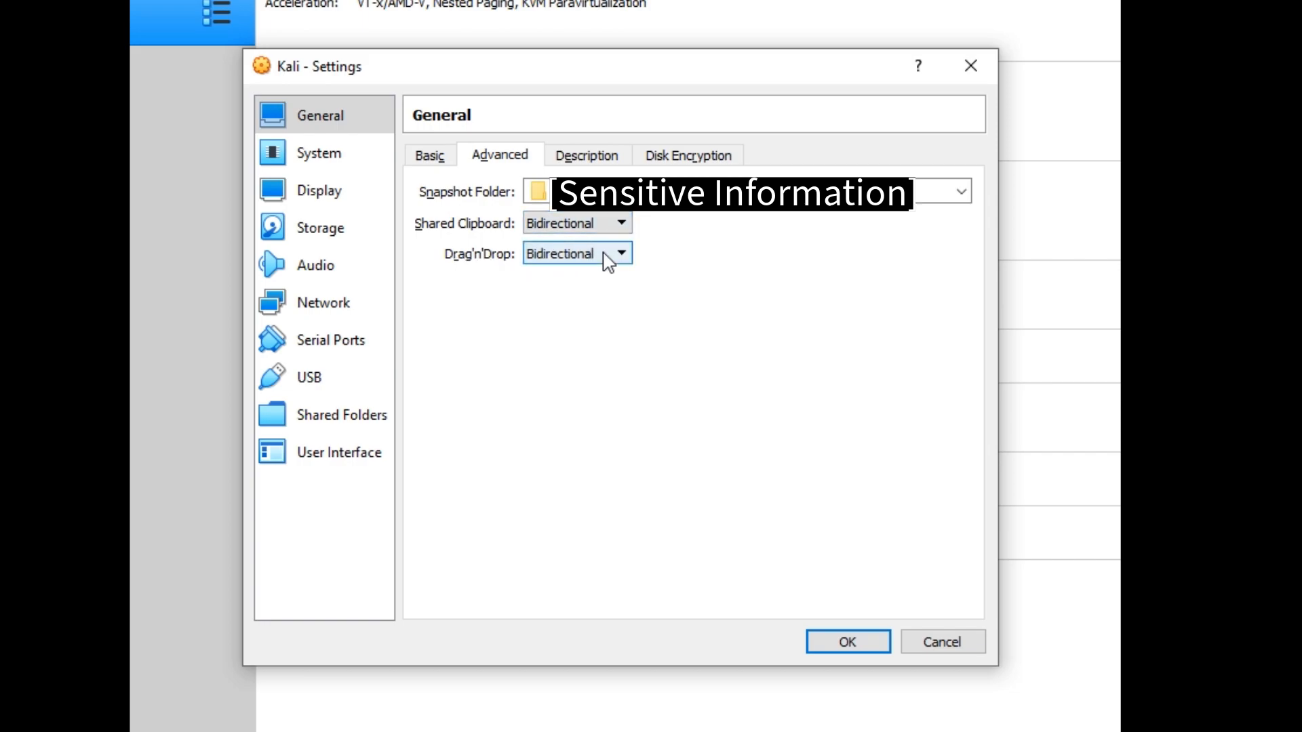
click(610, 226)
click(606, 229)
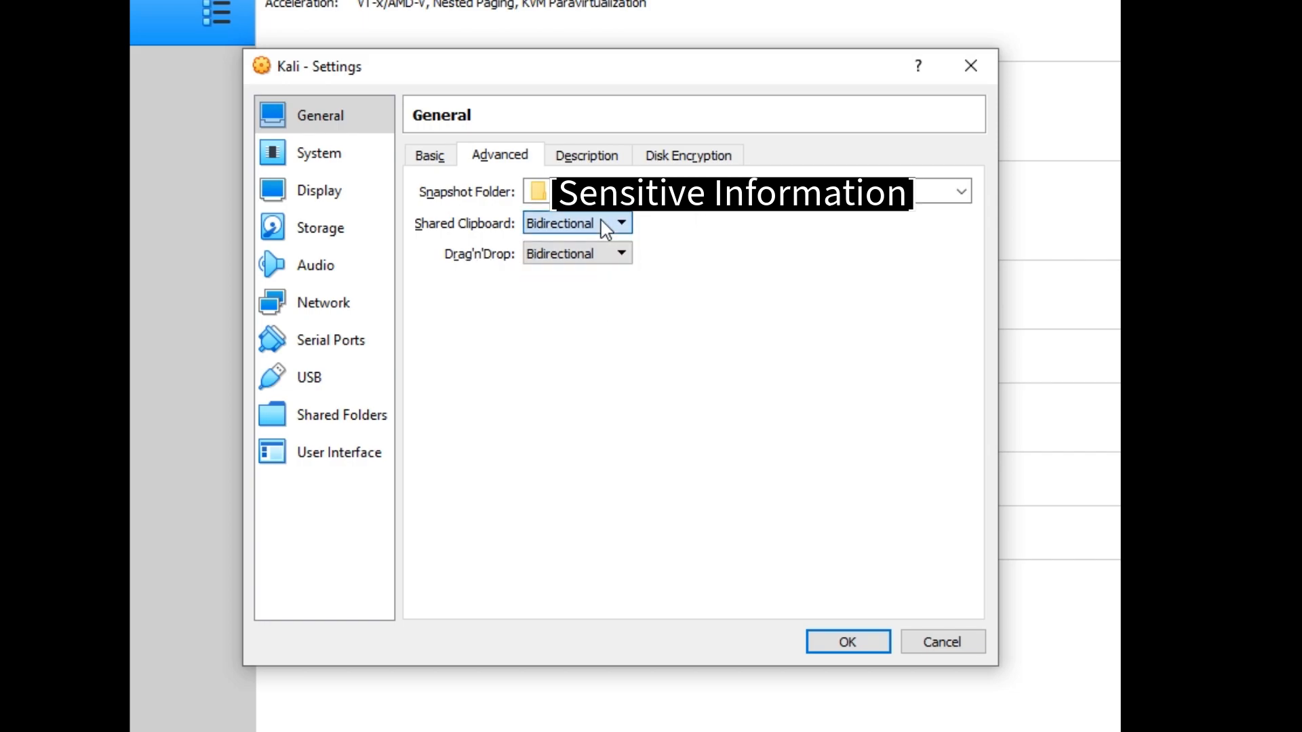
click(586, 256)
click(589, 258)
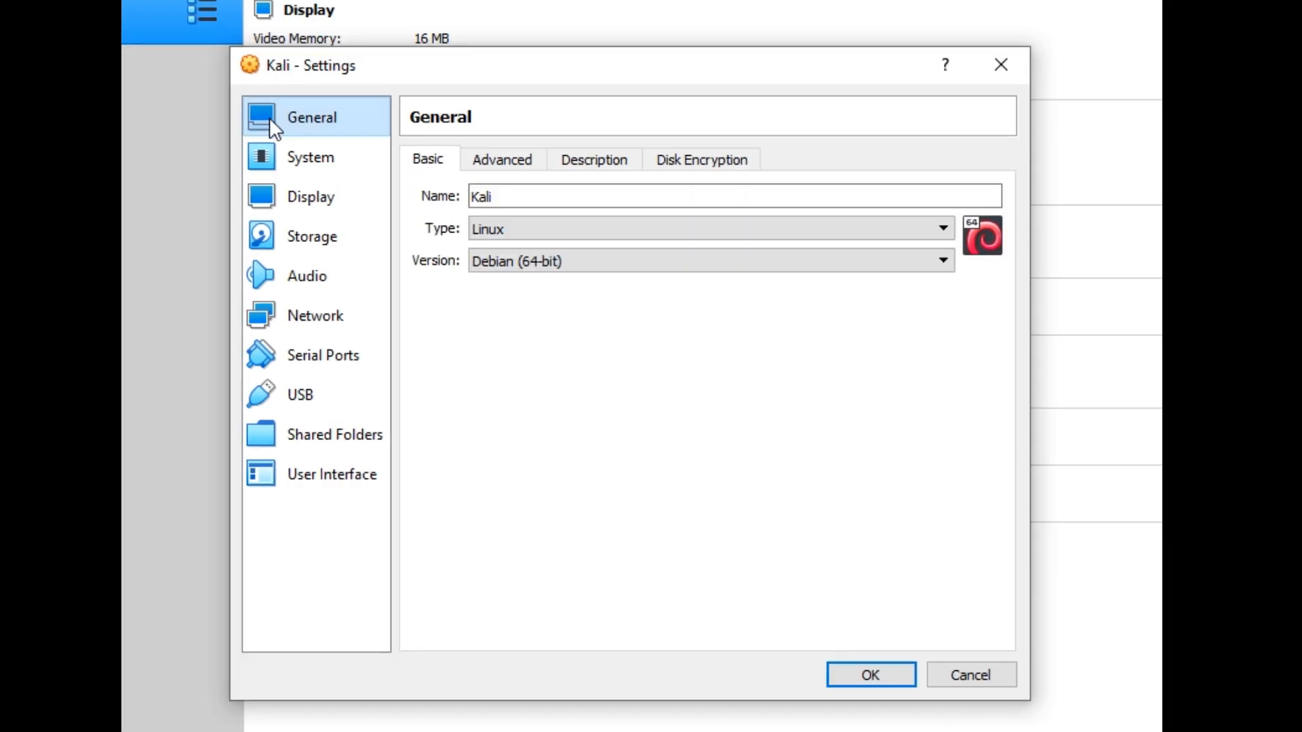
- Review the Kali VM's boot order and set its processor count to 4 CPUs
click(303, 157)
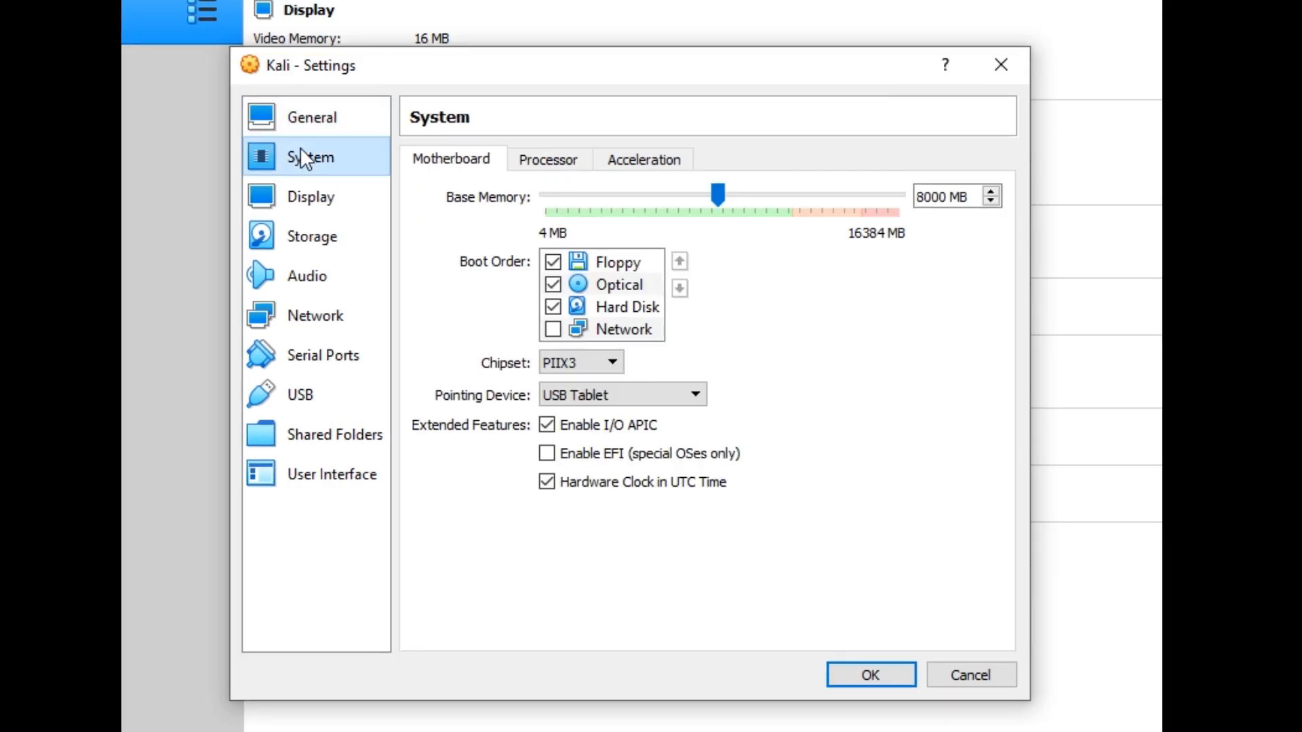
click(553, 263)
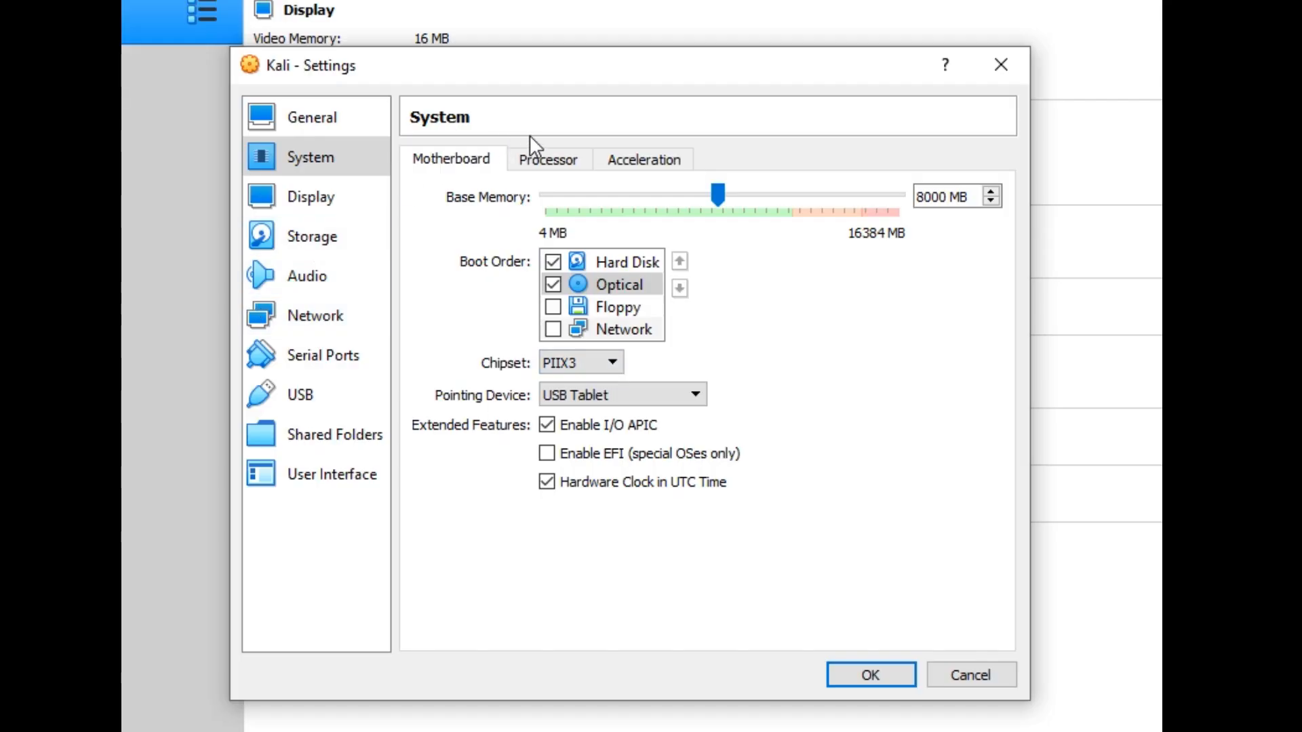
click(564, 161)
drag(551, 216, 702, 213)
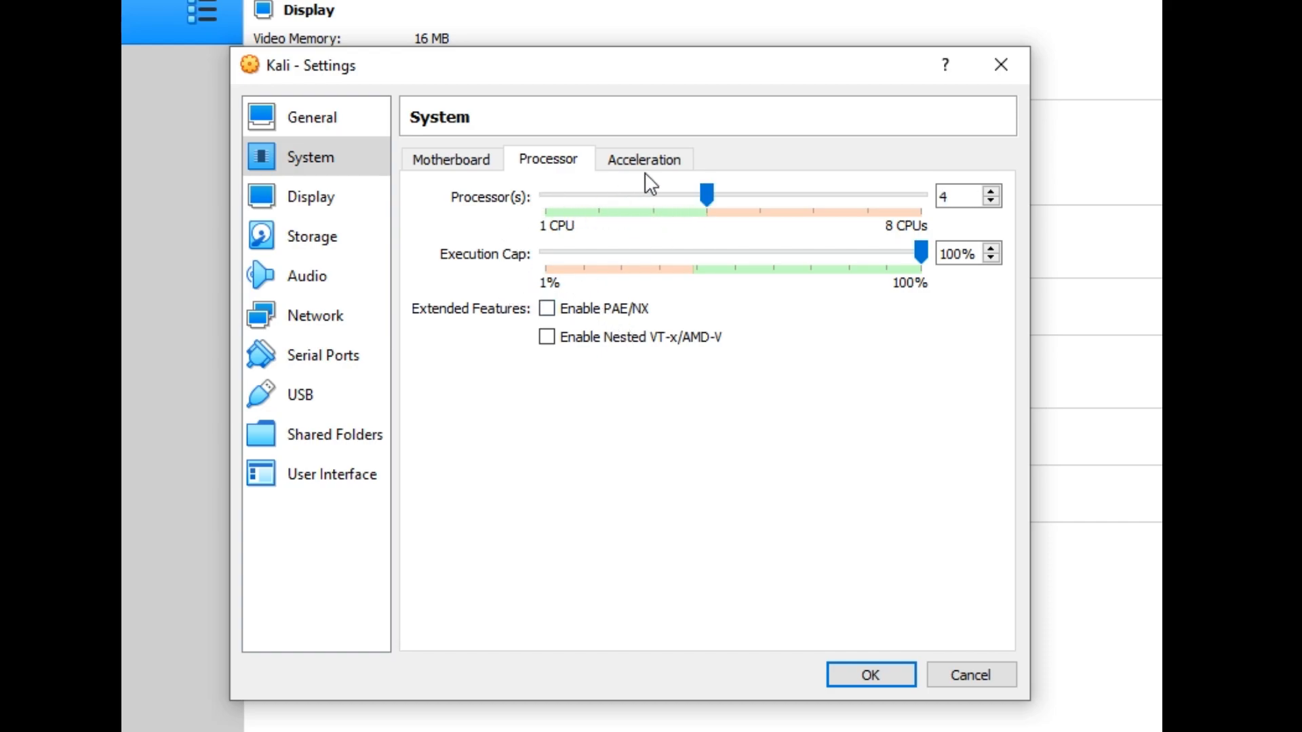
- Set the Kali VM's video memory to 32 MB
click(306, 204)
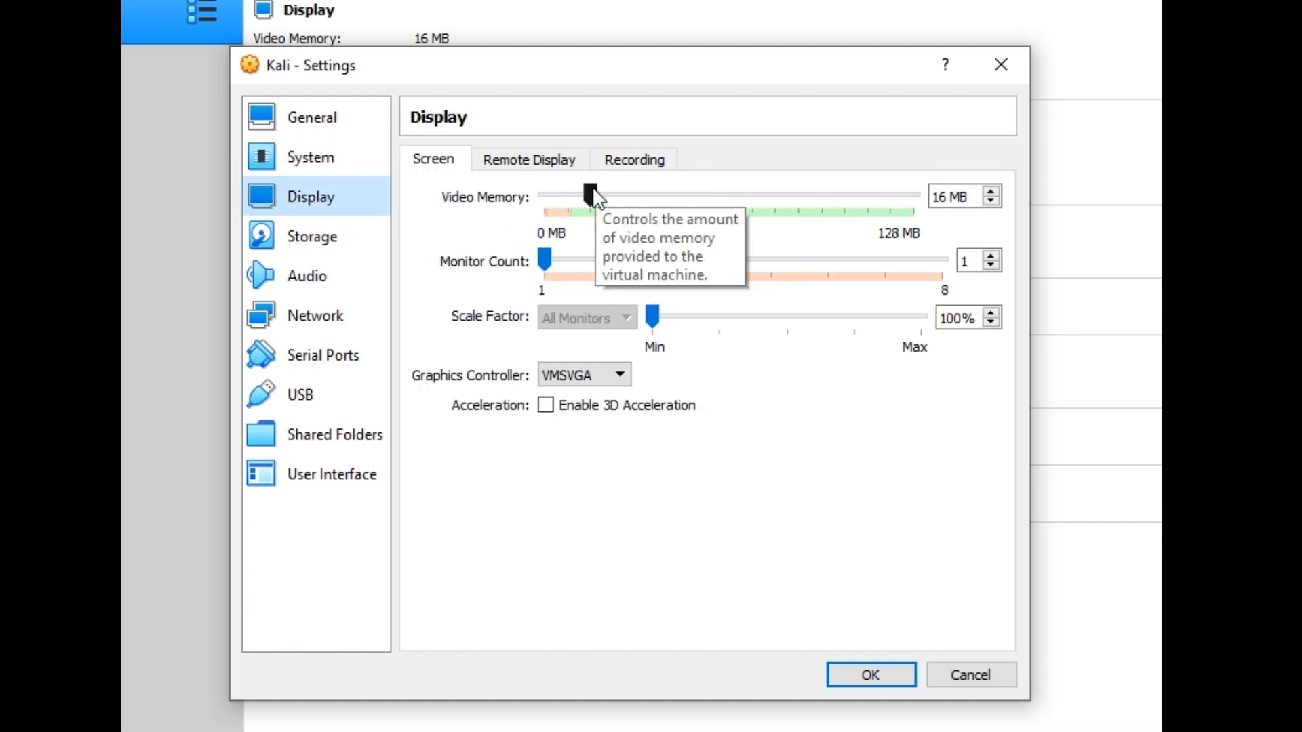
double_click(939, 197)
key(BackSpace)
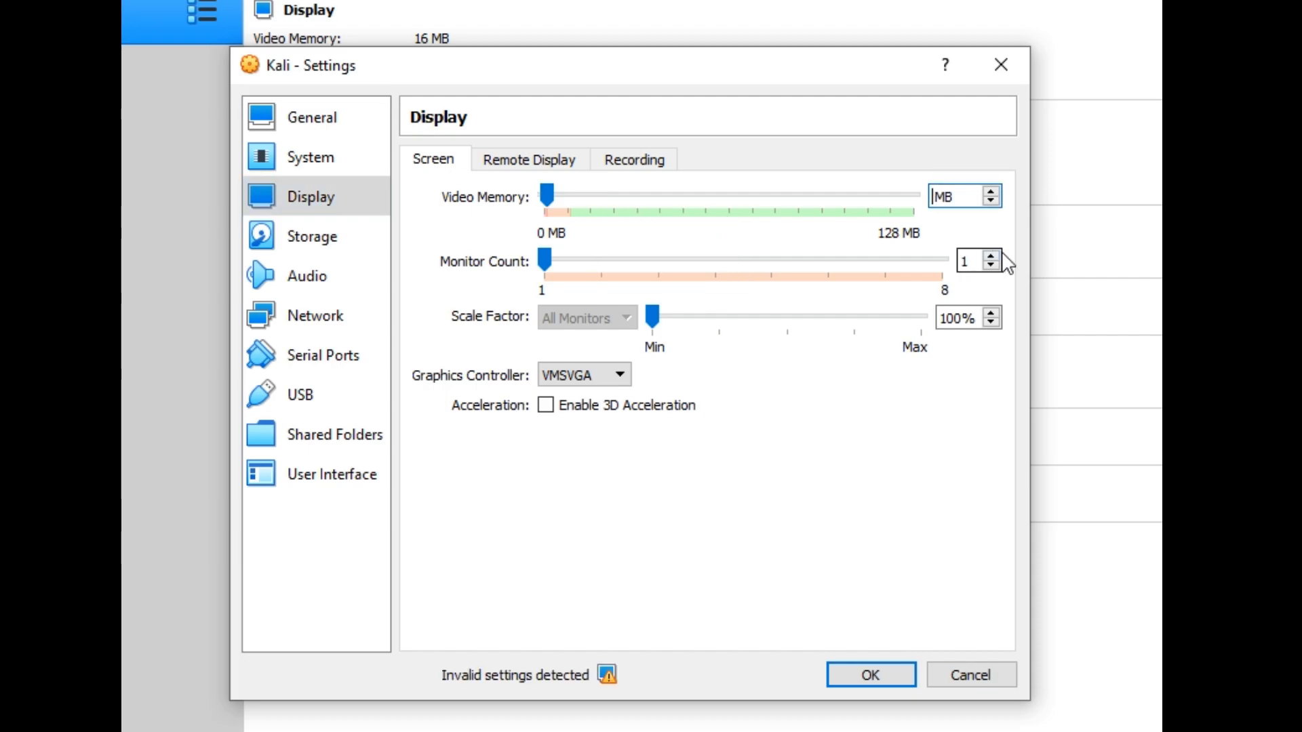
text(32)
click(335, 248)
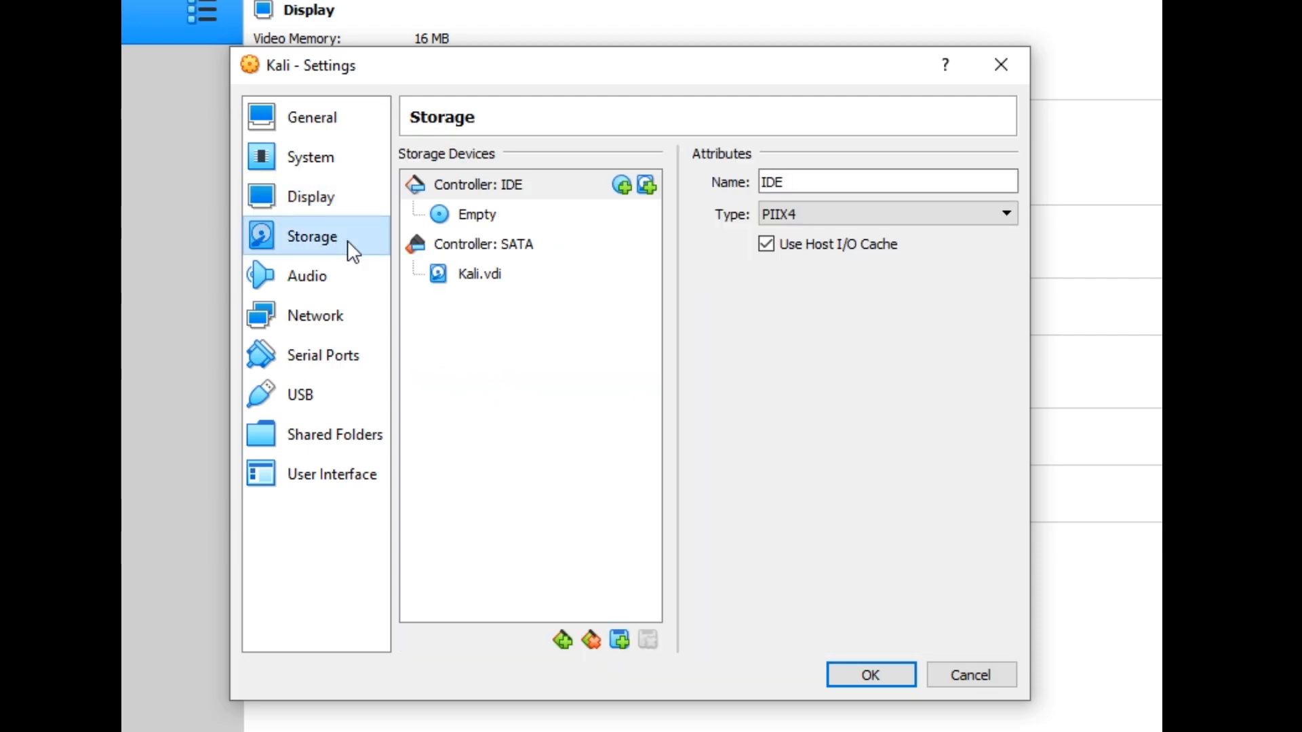
- Load kali-linux-2023.4-installer-amd64 ISO from the Virtual Machine\Kali folder into the empty IDE optical drive
click(484, 219)
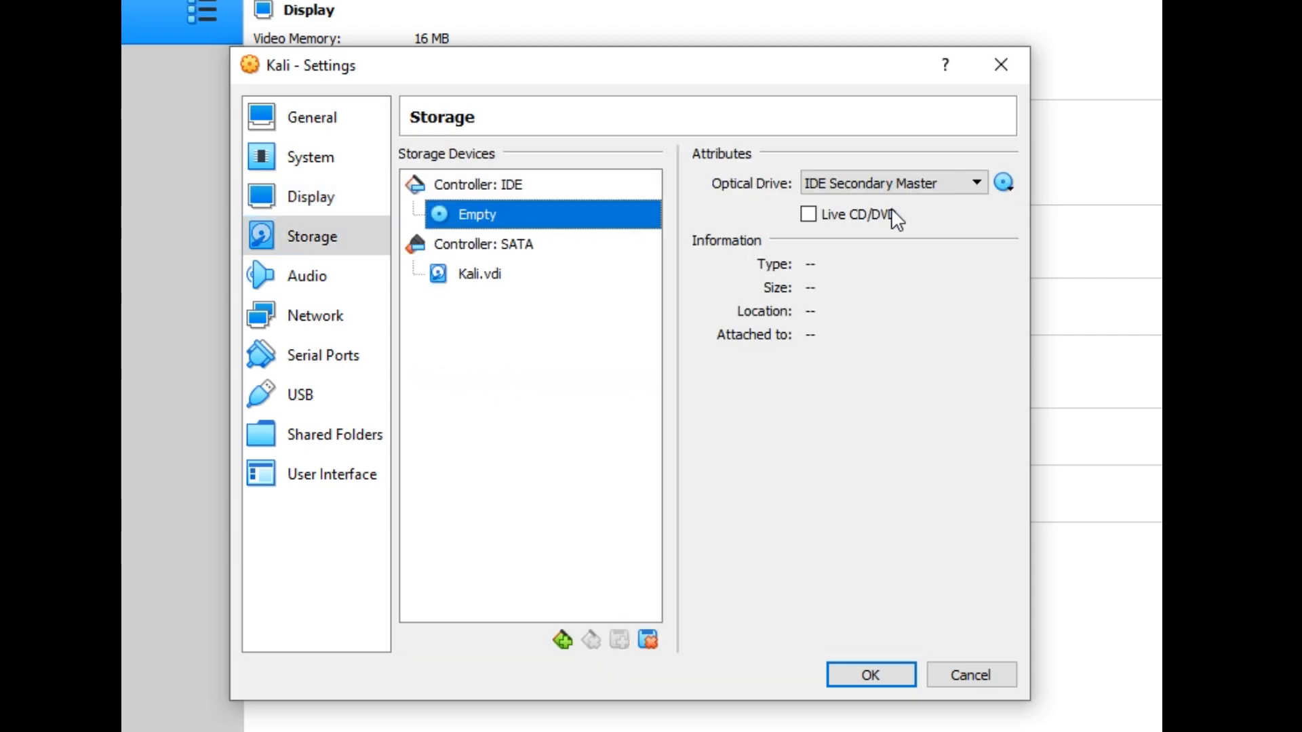
click(1007, 182)
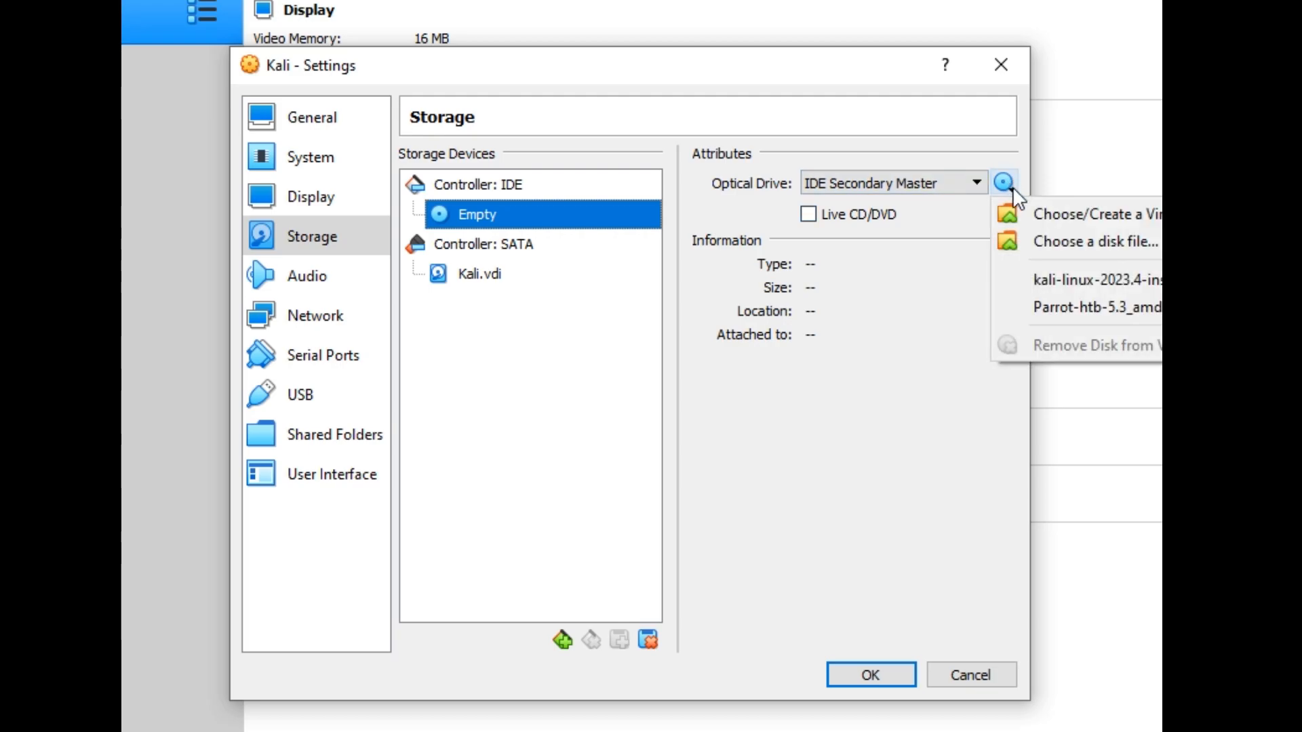
click(1083, 240)
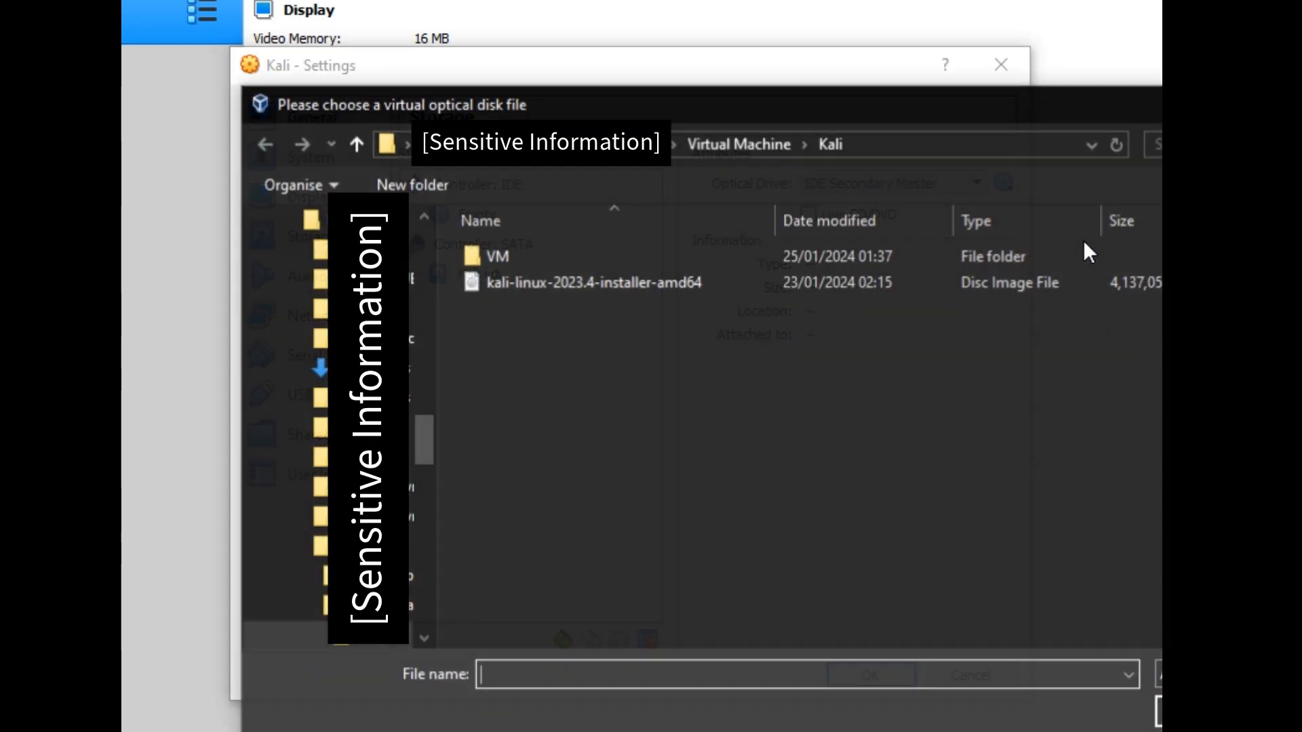
click(516, 144)
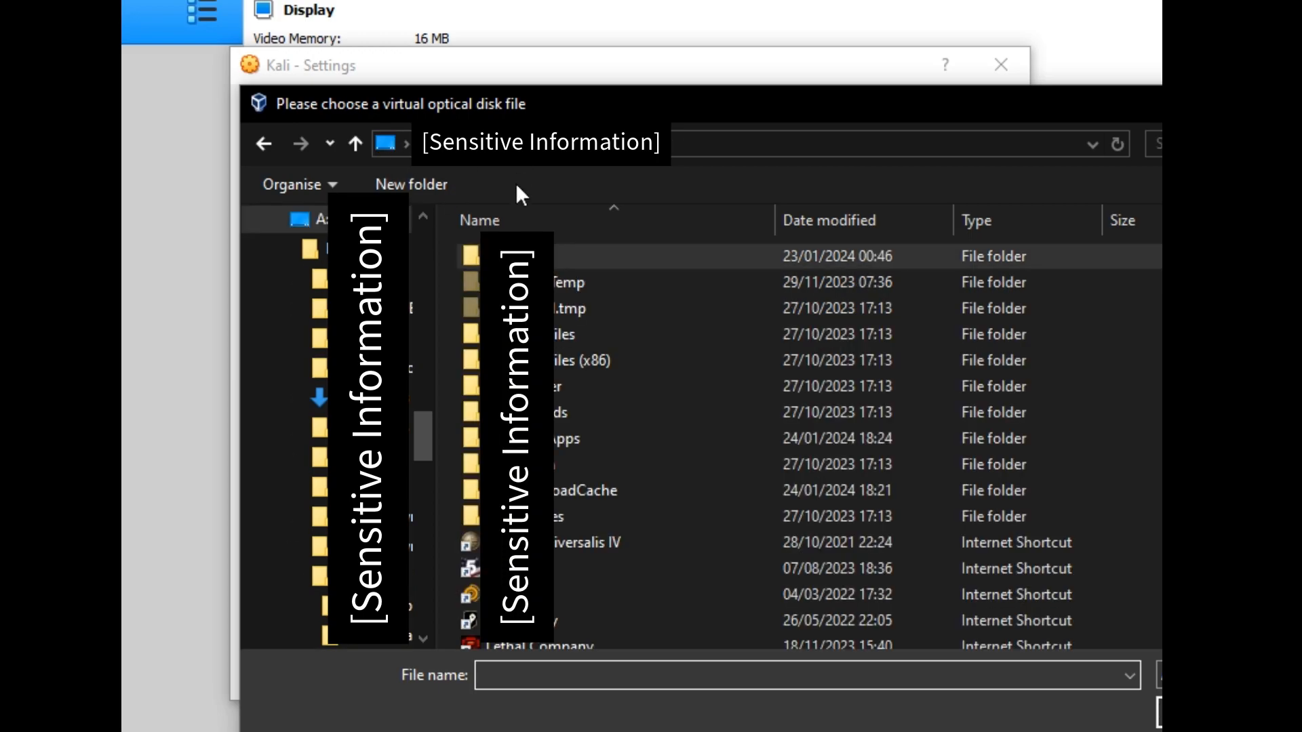
double_click(519, 256)
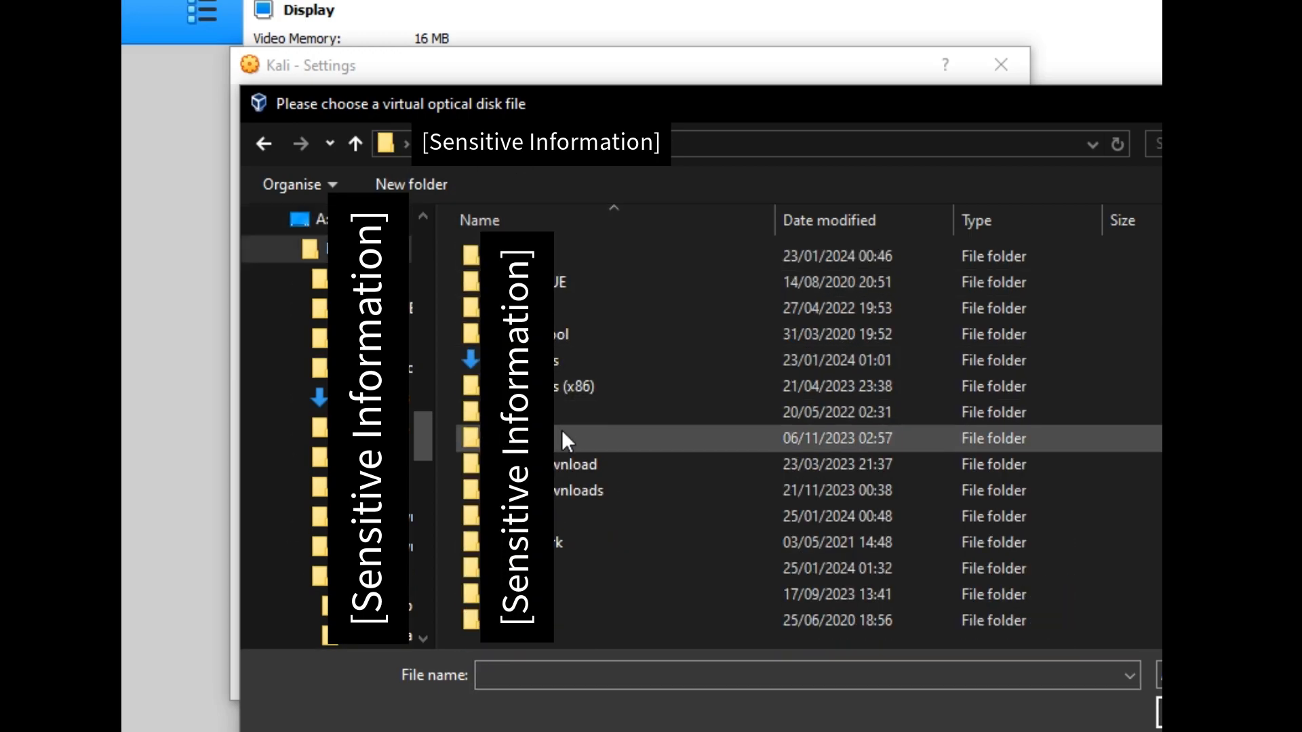
double_click(559, 515)
double_click(555, 284)
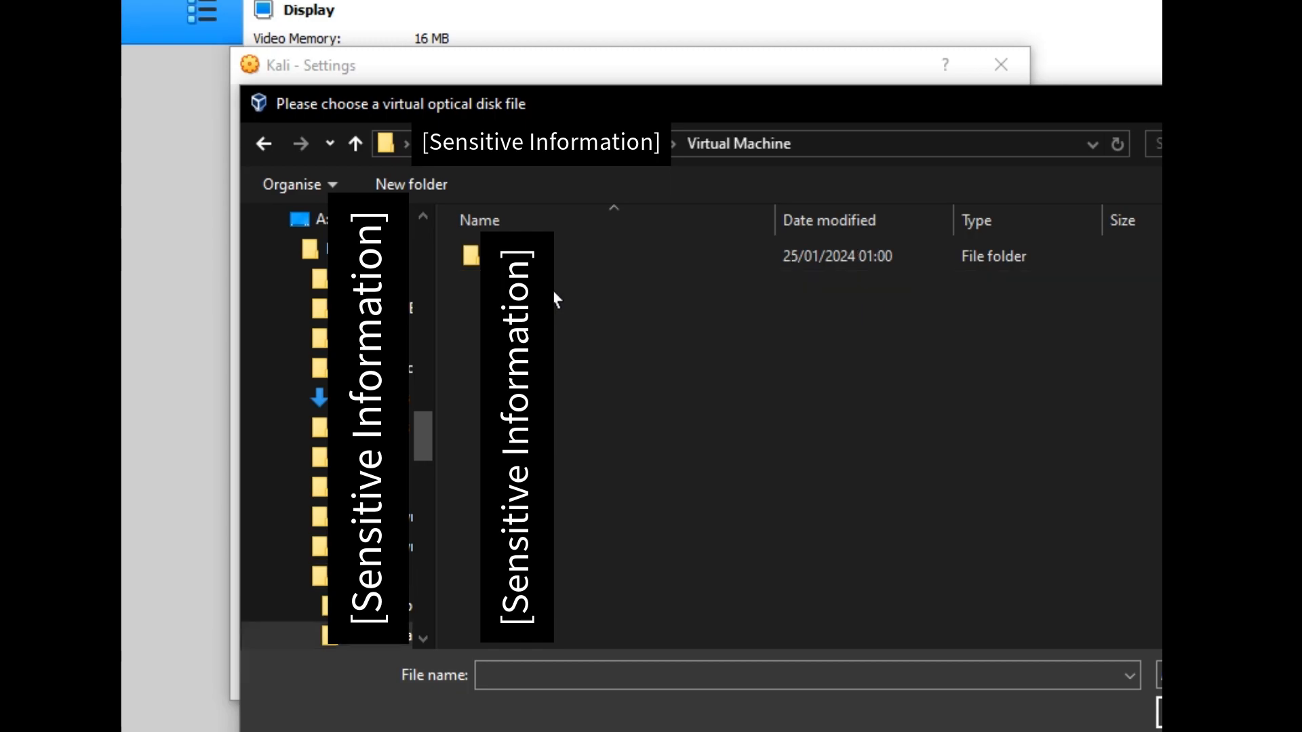
double_click(555, 256)
double_click(597, 283)
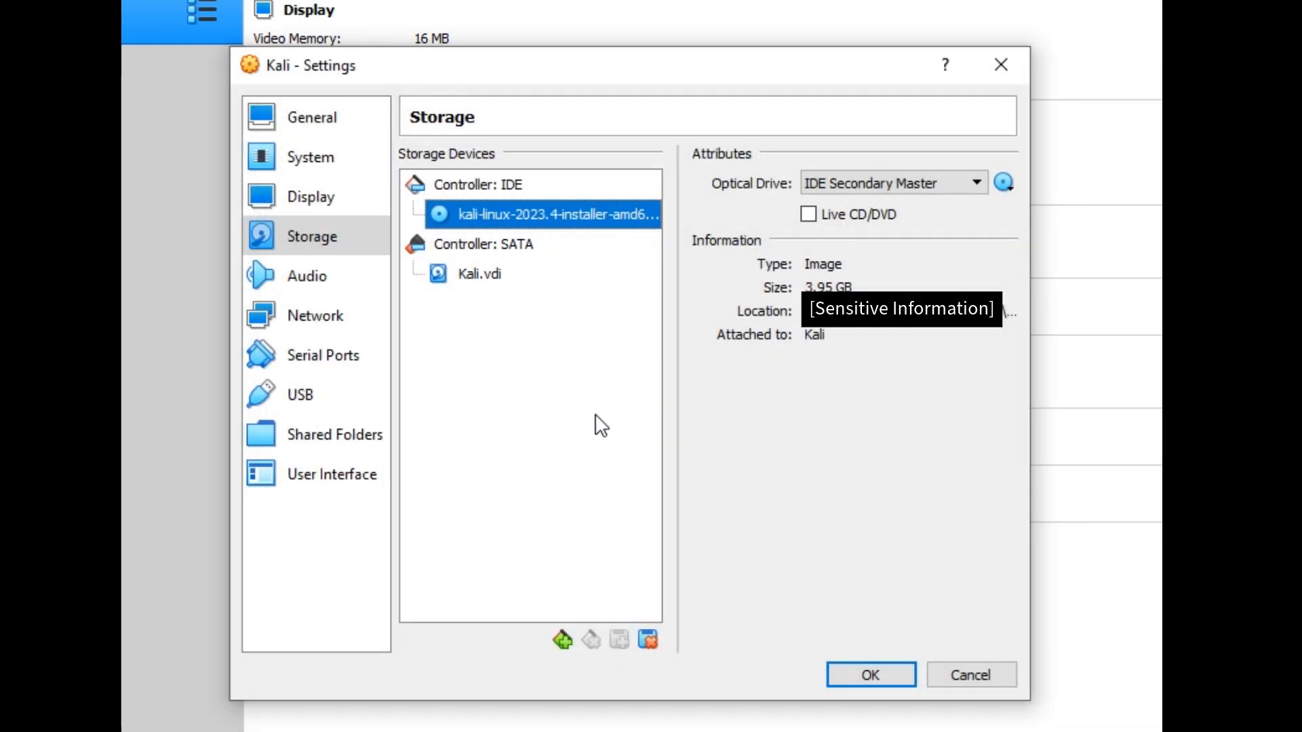
click(332, 285)
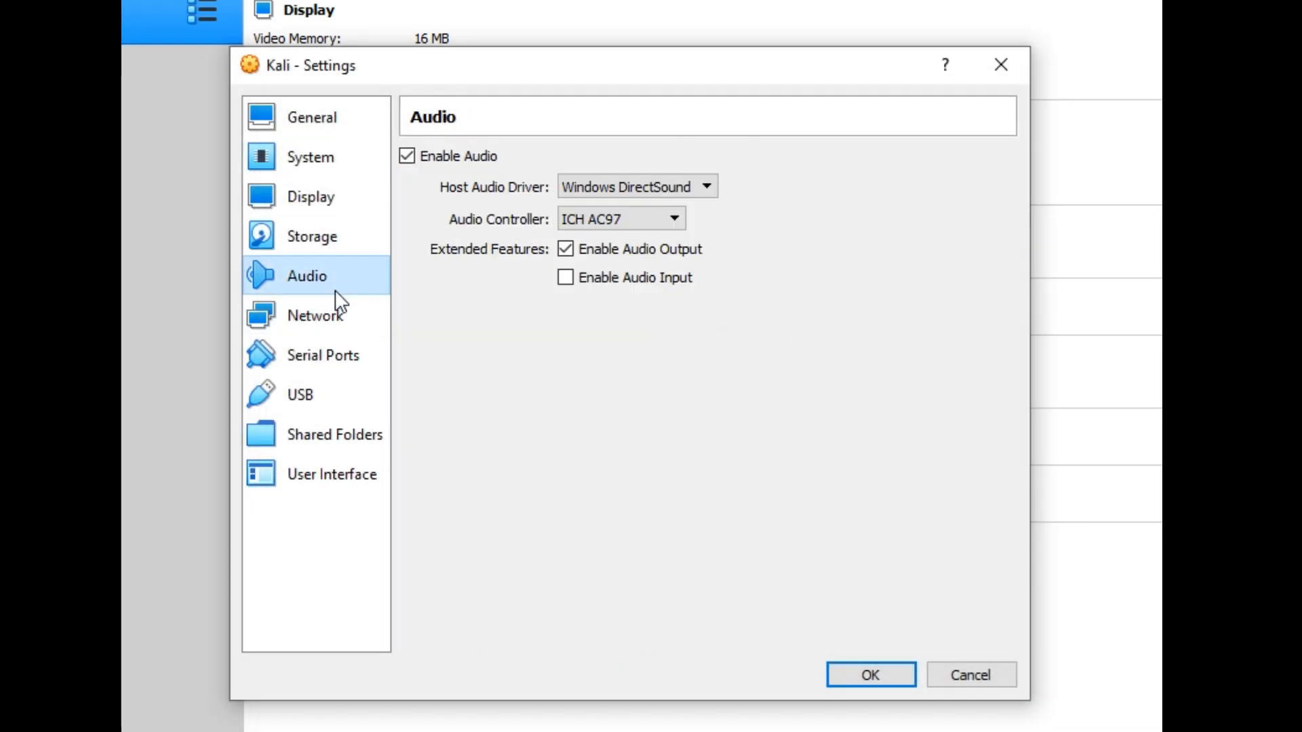
- Review the Network, Serial Ports, USB, Shared Folders and User Interface pages, then save Kali's settings
click(325, 333)
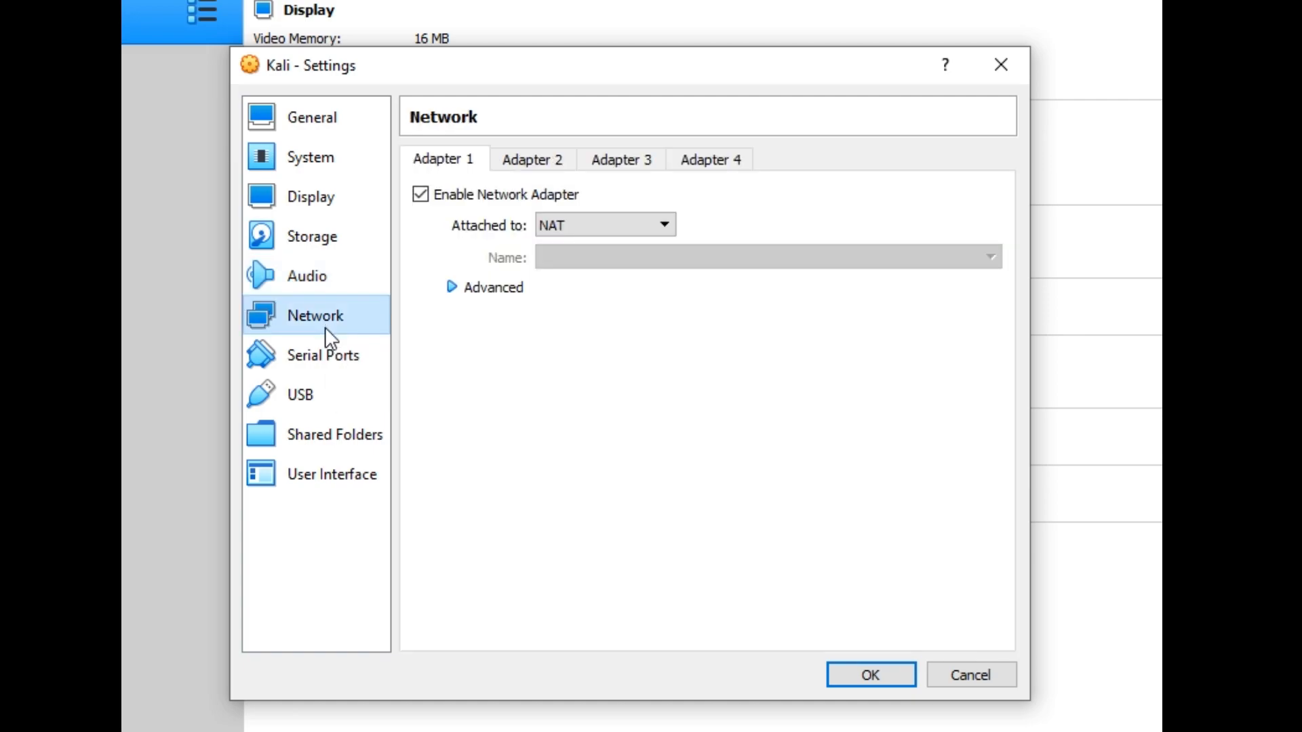
click(317, 369)
click(323, 398)
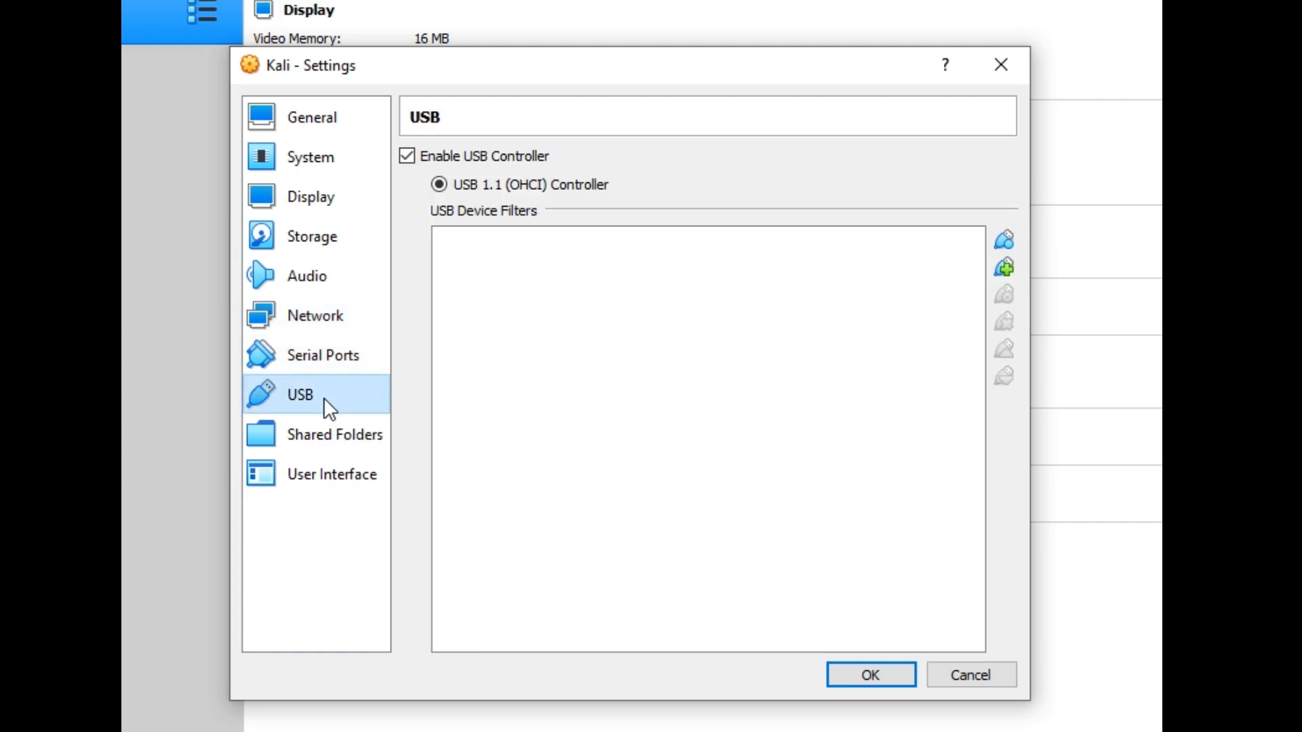
click(333, 444)
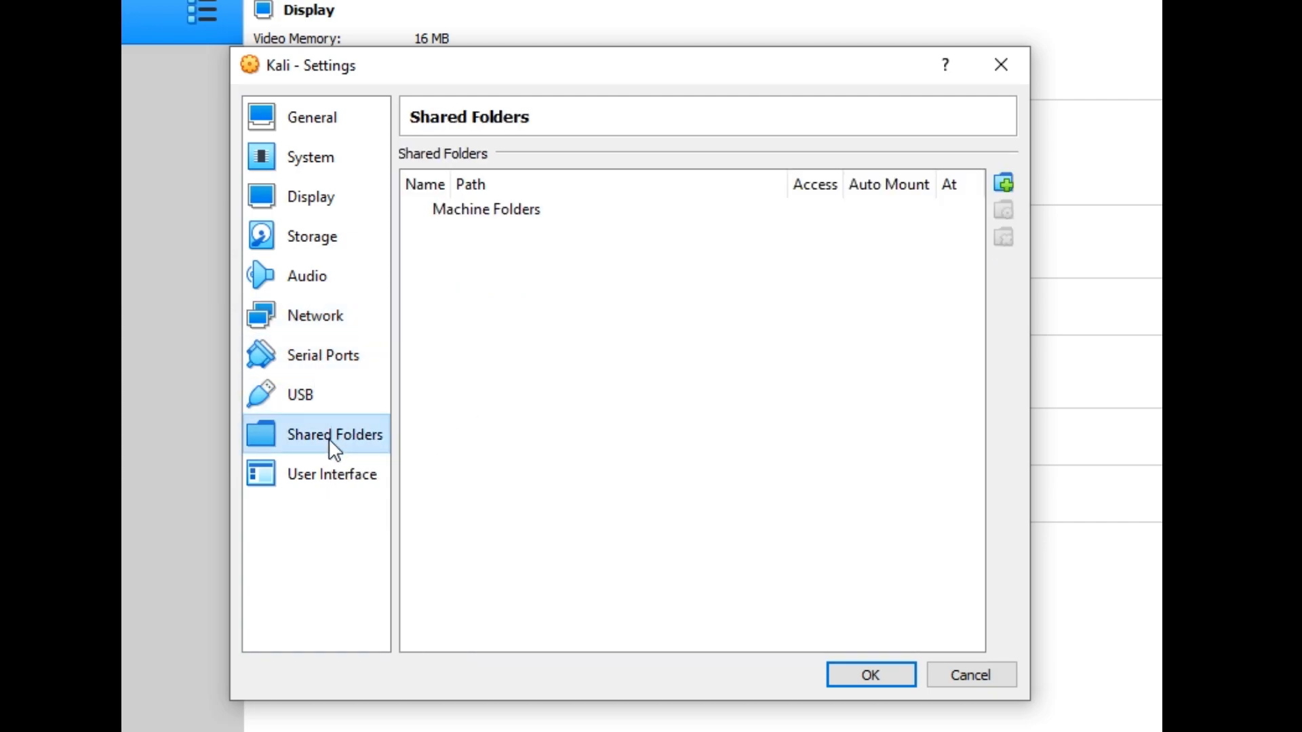
click(332, 477)
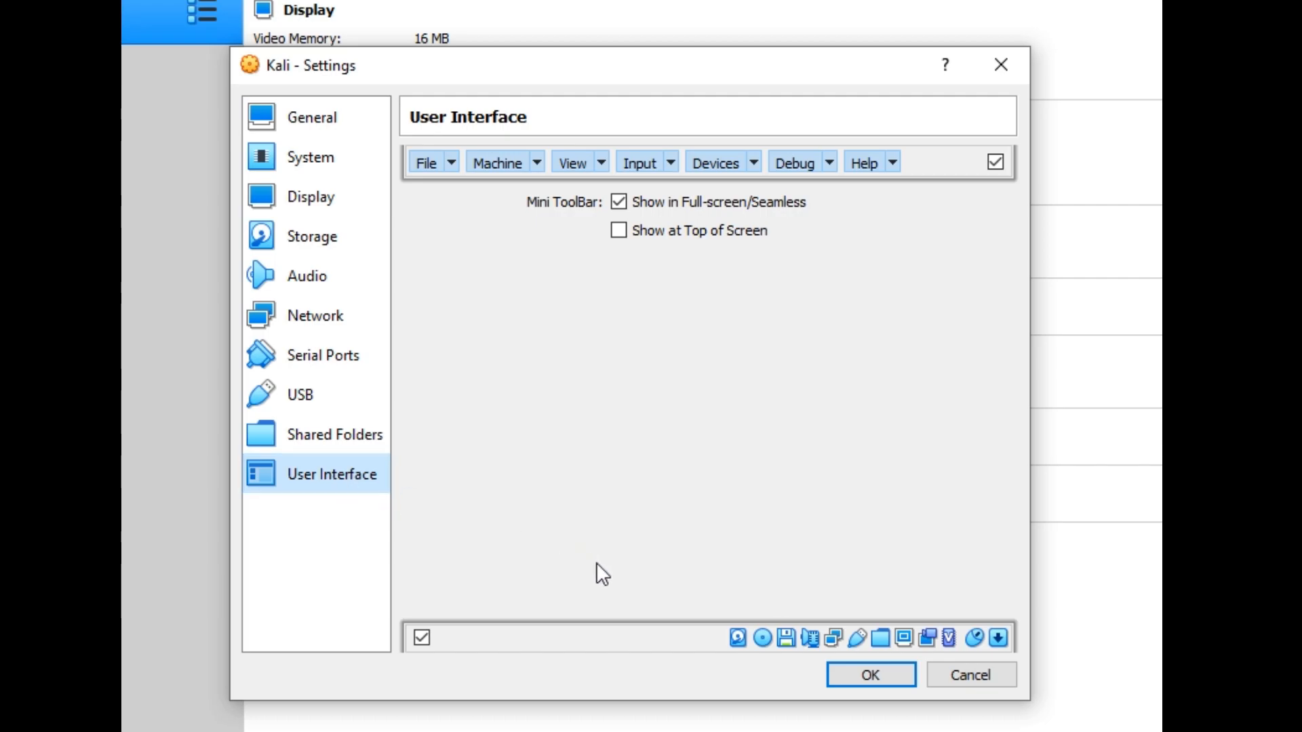
click(846, 681)
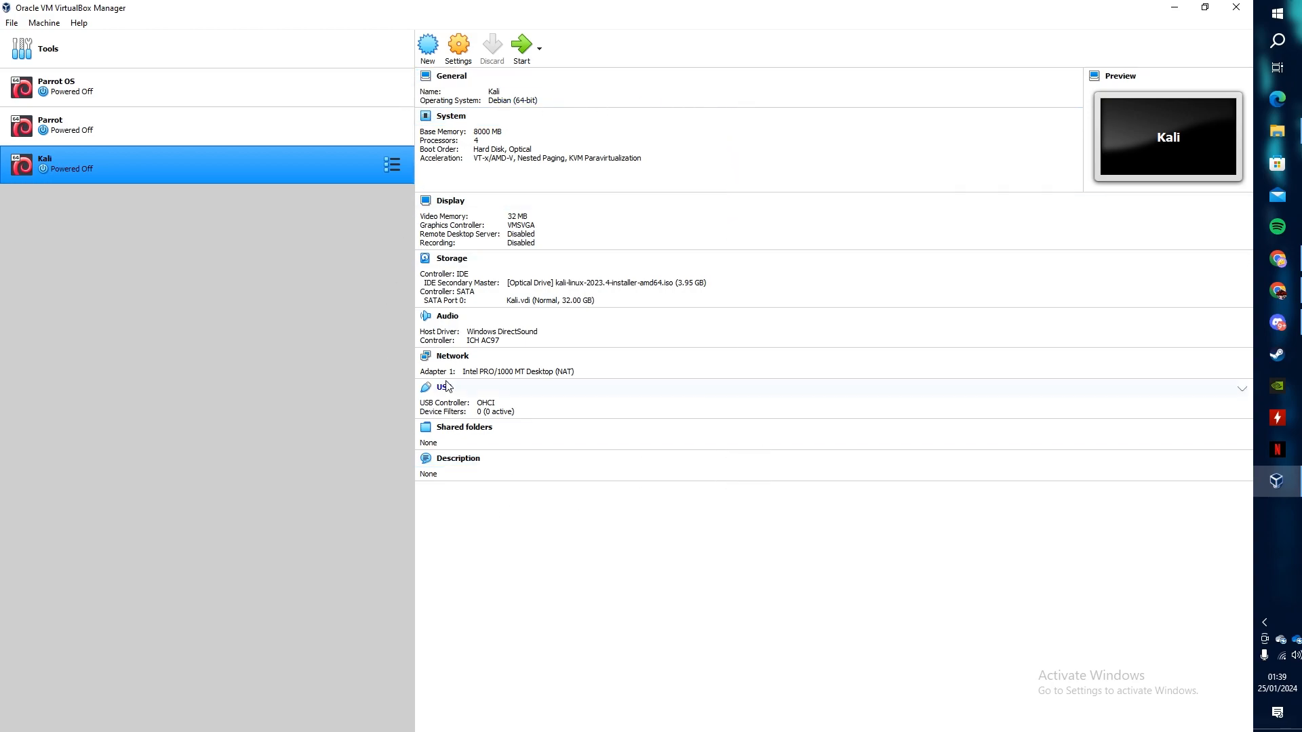
- Start the selected Kali VM so it opens in its own window with the installer ISO preselected
click(529, 51)
click(530, 52)
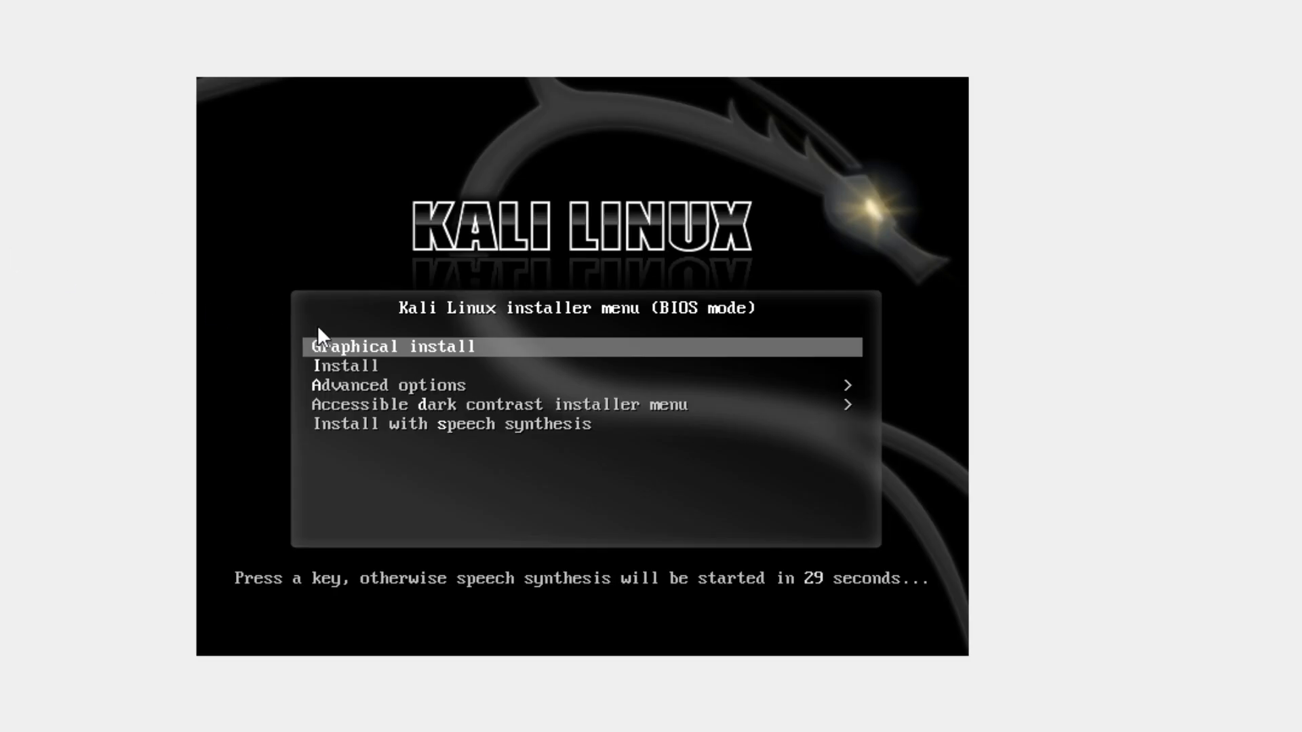
- Boot the installer with the Graphical install option
key(Return)
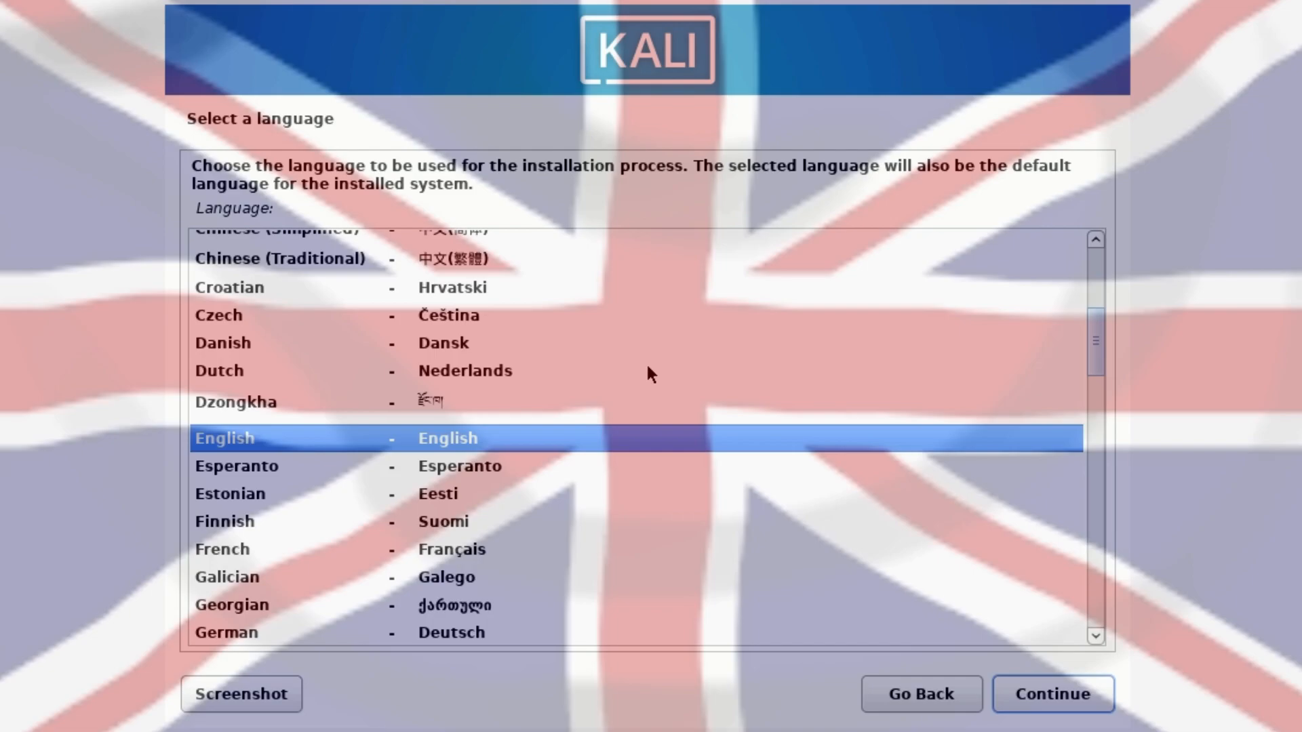
- Choose English, location United Kingdom, British English keyboard, and keep hostname kali
key(Return)
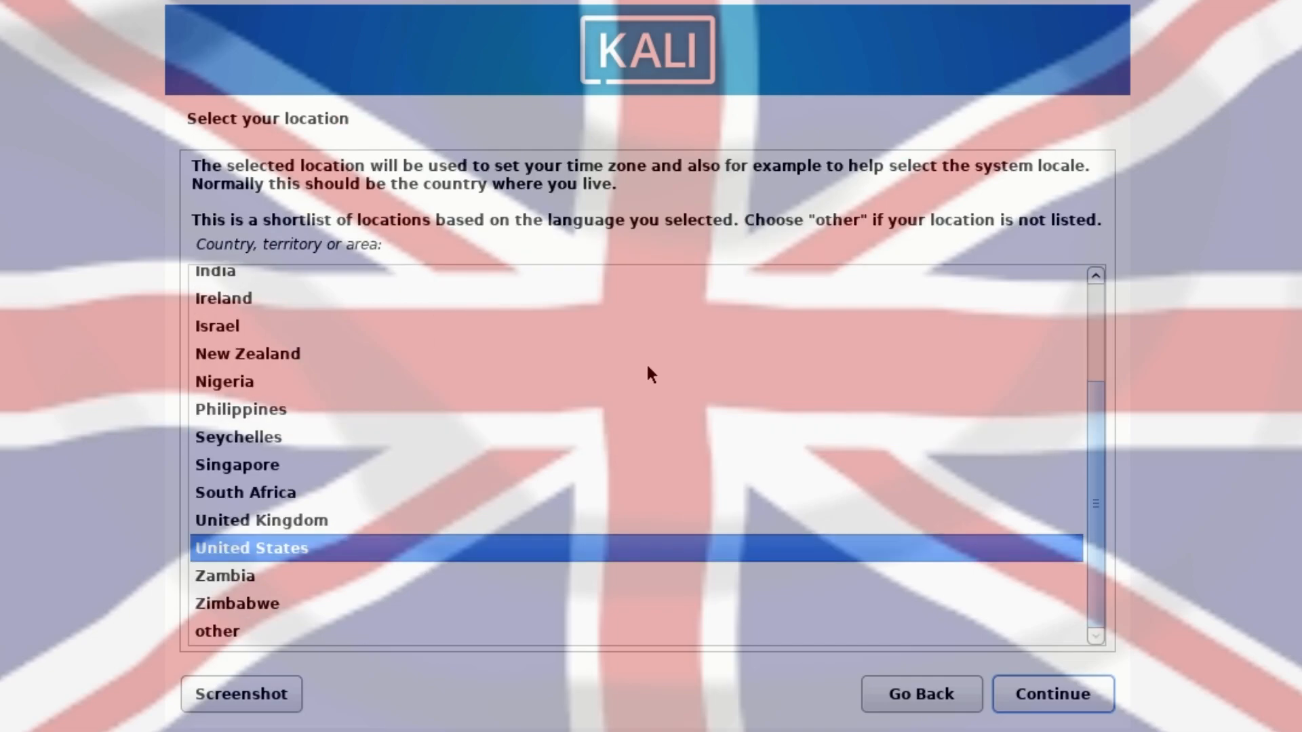
key(Up)
key(Return)
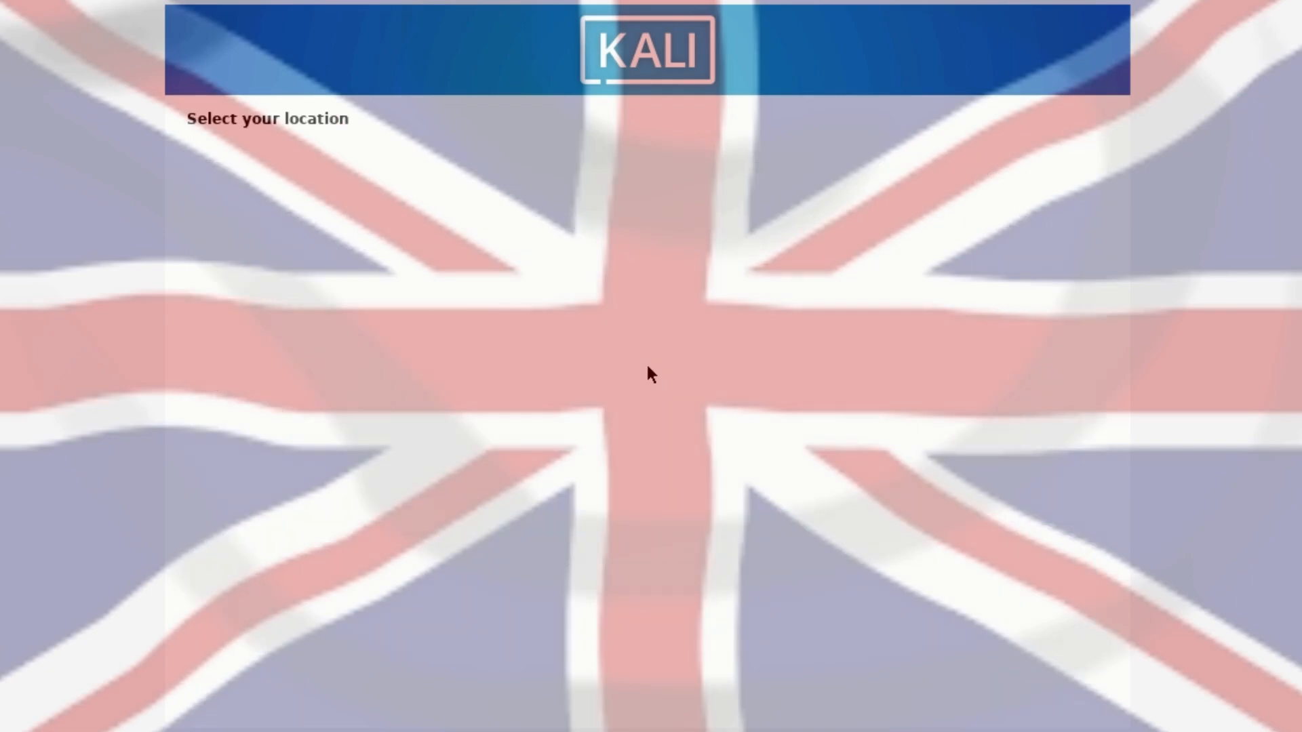
key(Return)
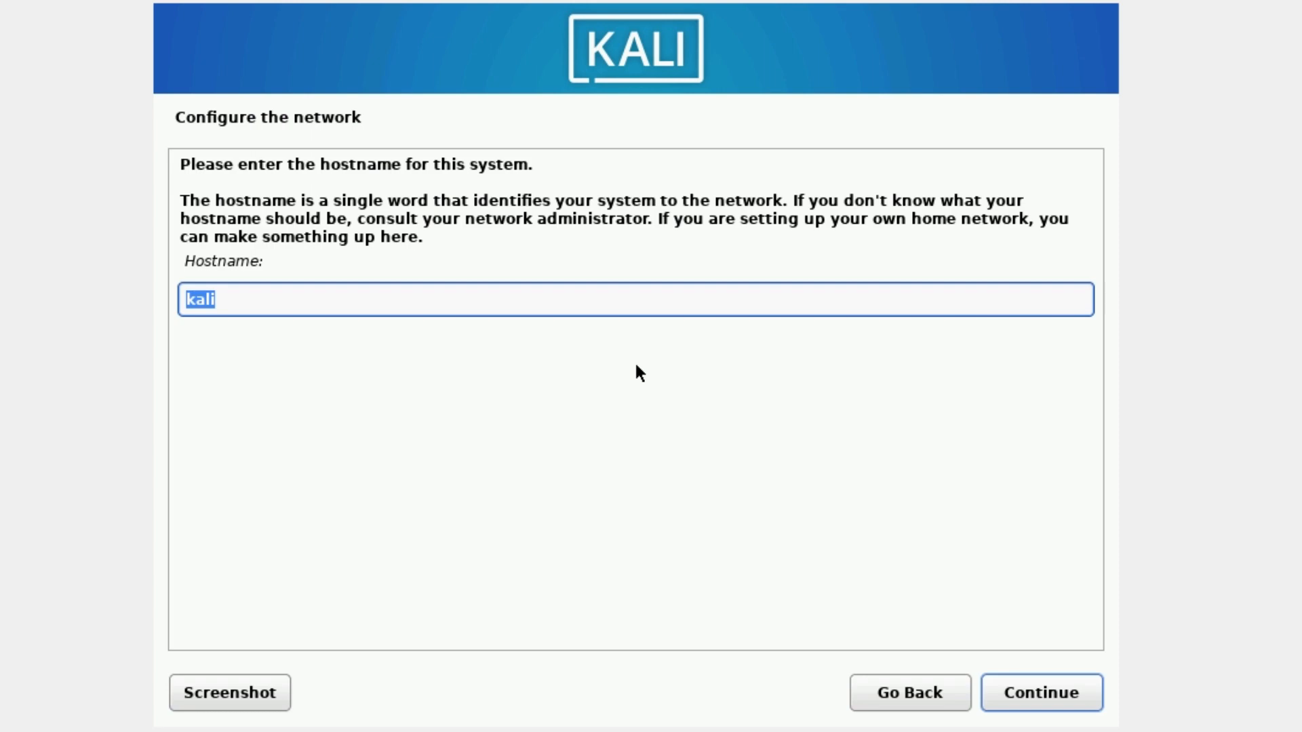
key(Return)
key(Return)
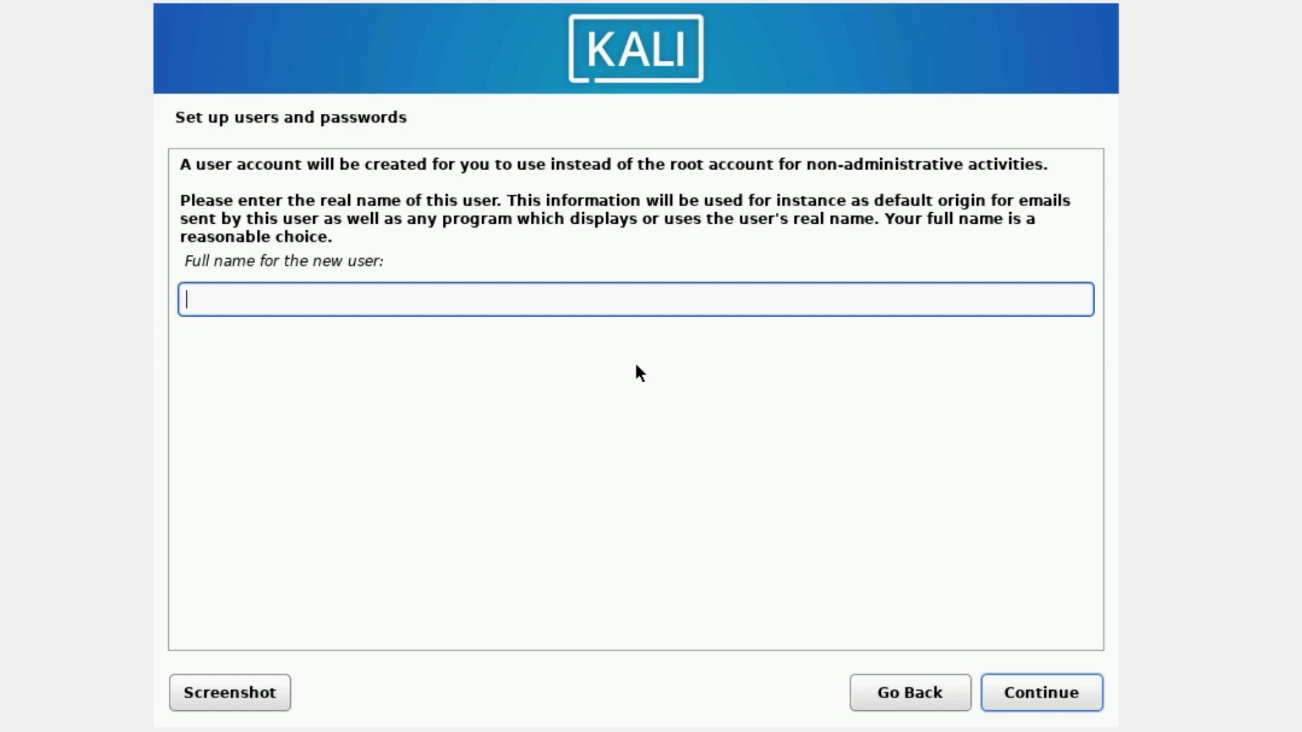
- Create the user with a full name, the suggested username, and a confirmed password
text(no)
key(Return)
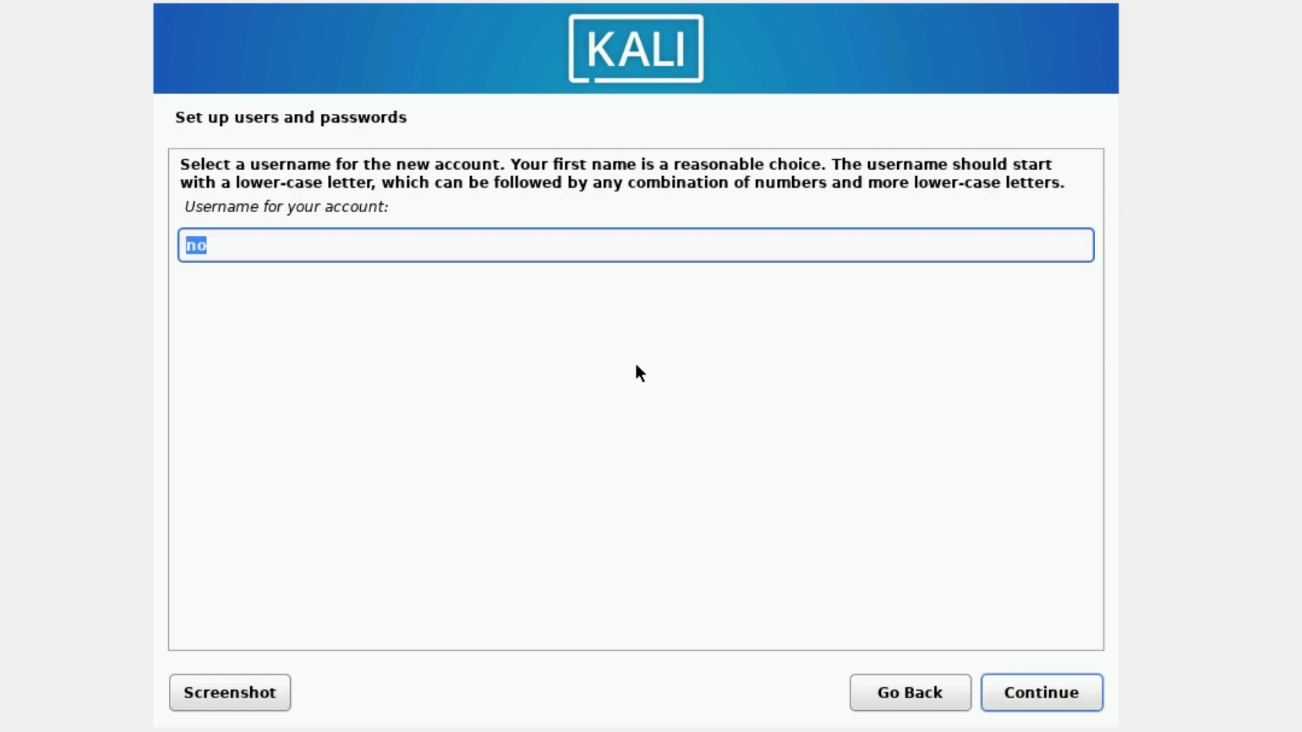
key(Return)
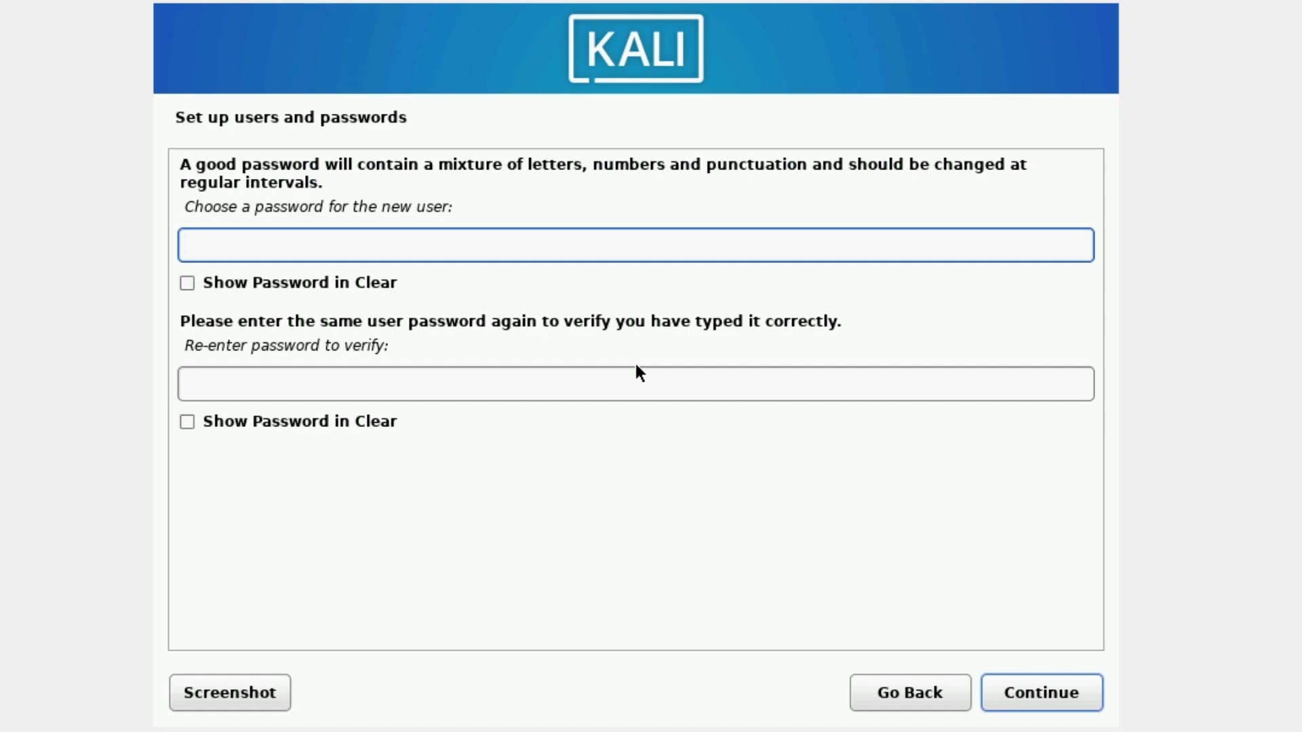
text(kali)
key(Tab)
key(Tab)
text(kali)
key(Return)
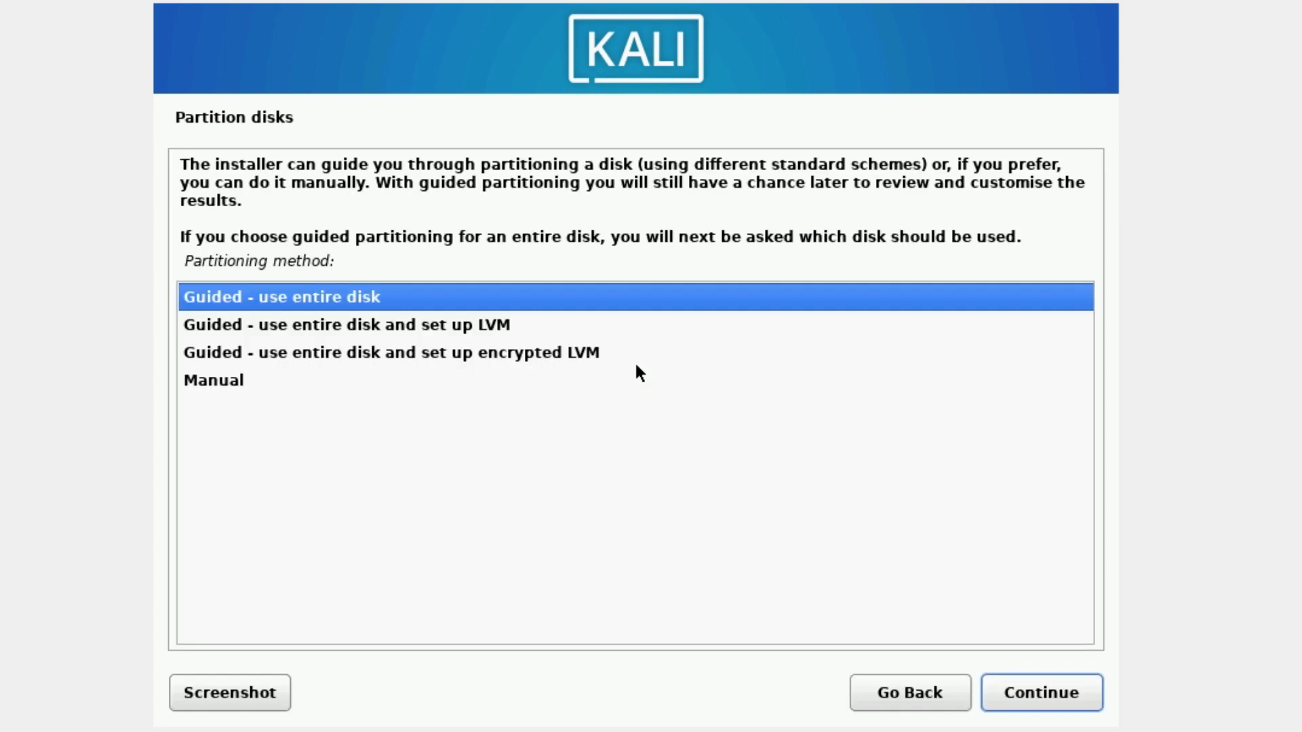
- Guided-partition the whole 34.4 GB disk as one partition and write the changes
key(Return)
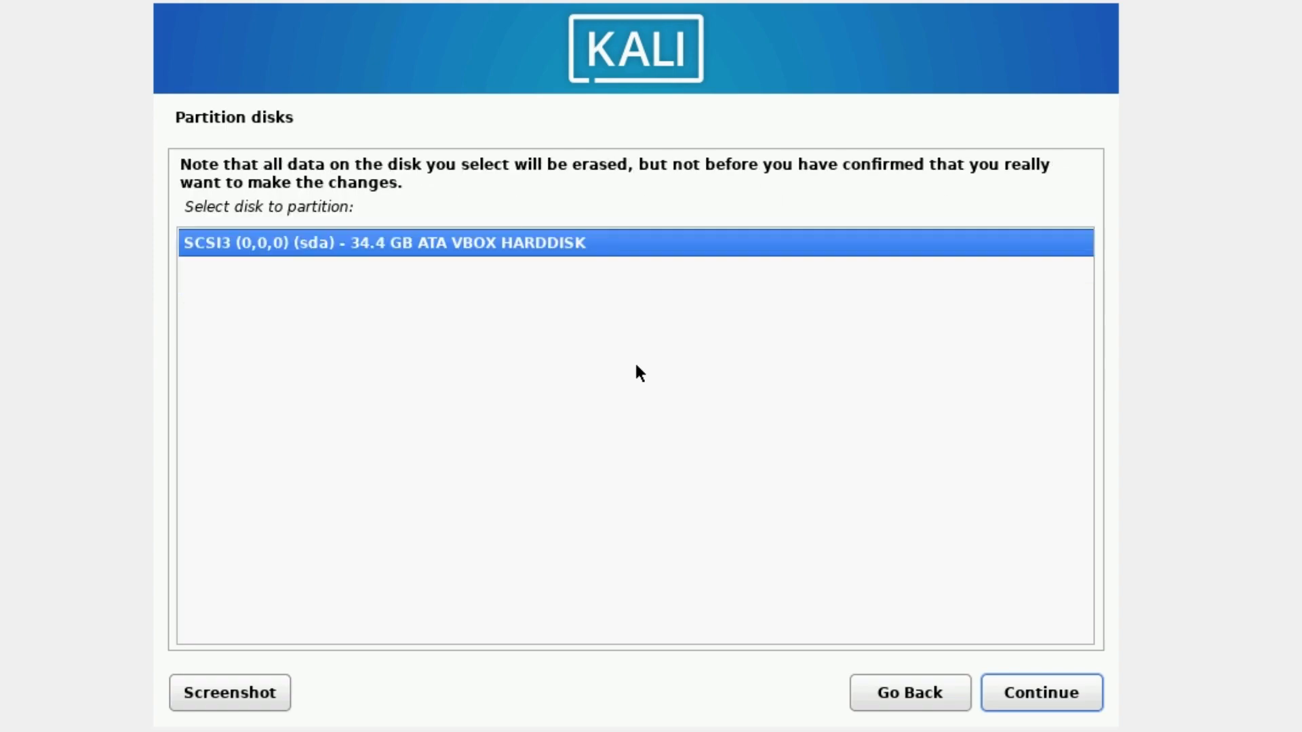
key(Return)
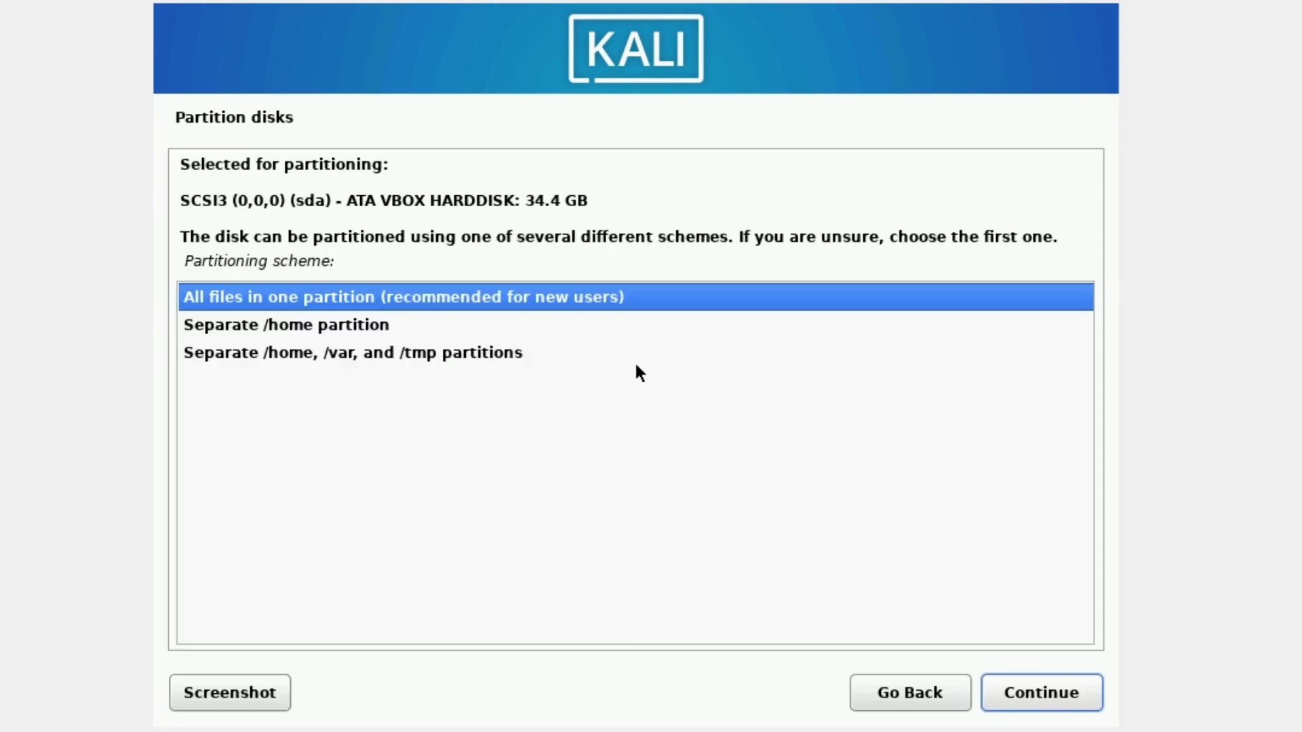
key(Return)
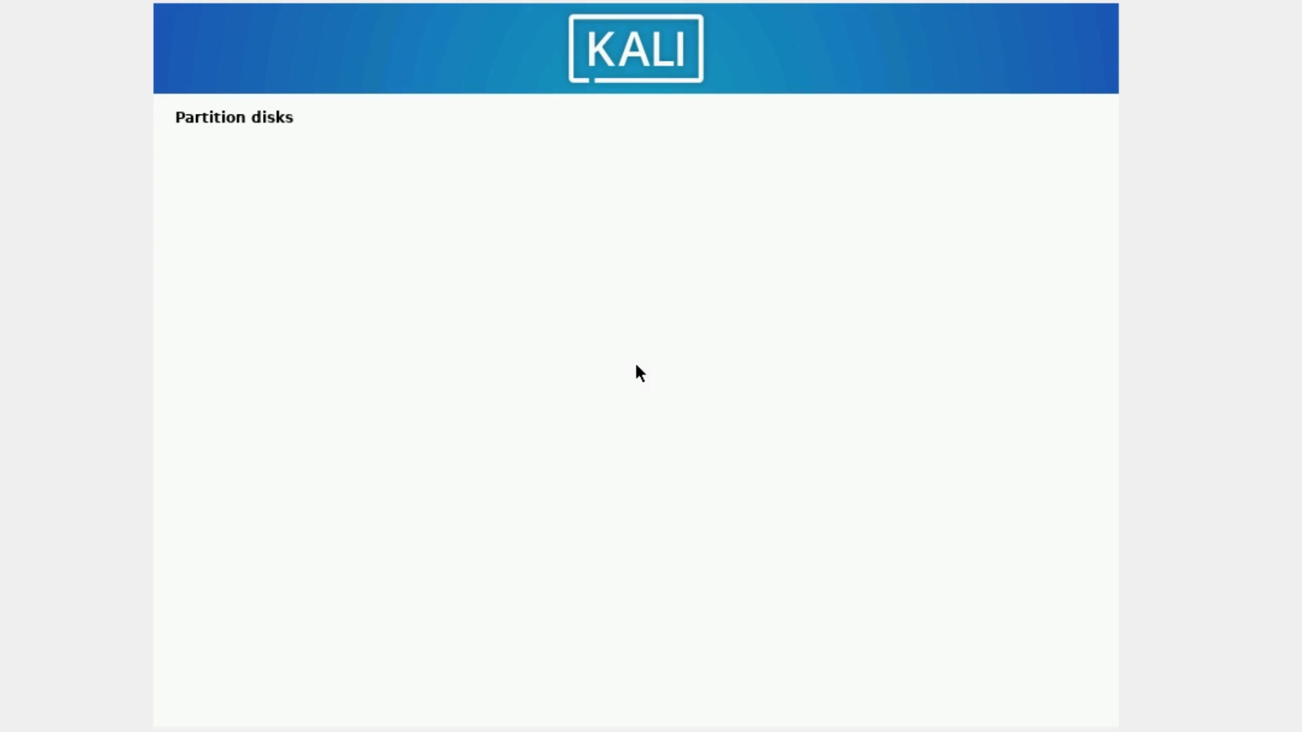
key(Return)
key(Down)
key(Return)
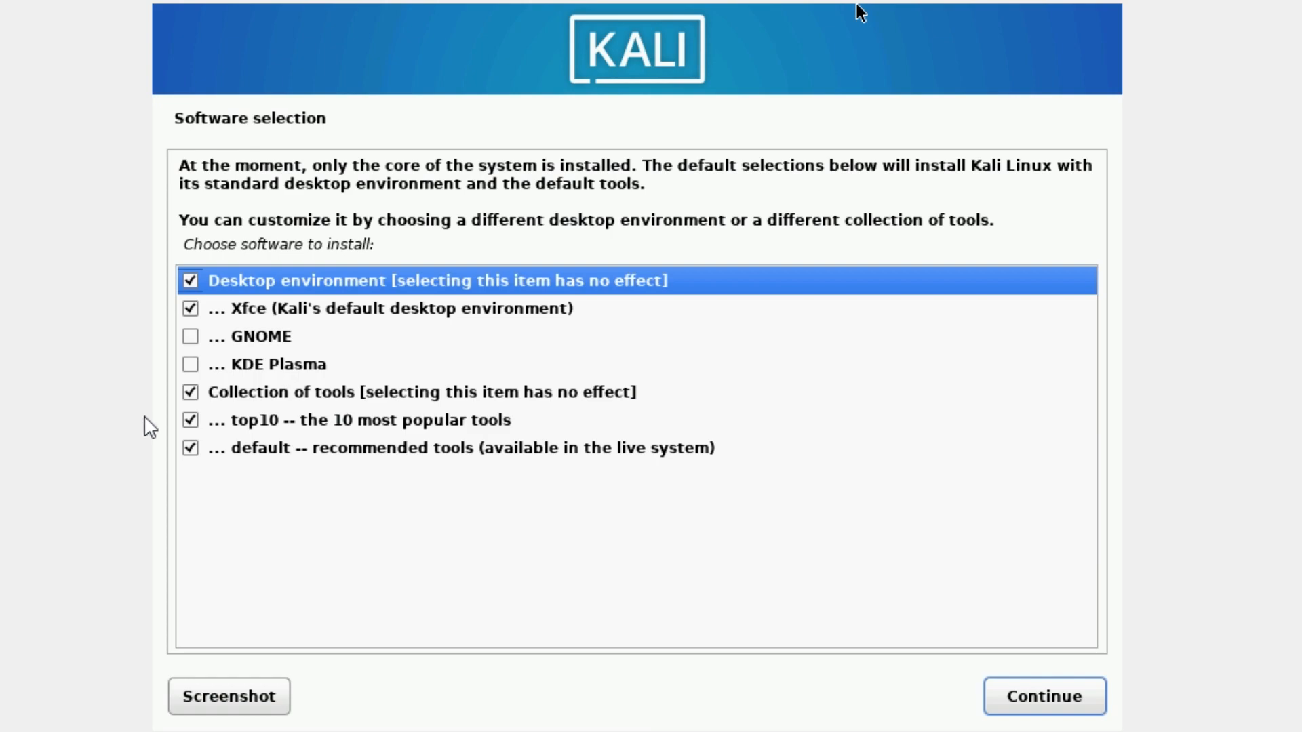
- Add GNOME and KDE Plasma desktops to the Software selection
click(190, 336)
click(190, 365)
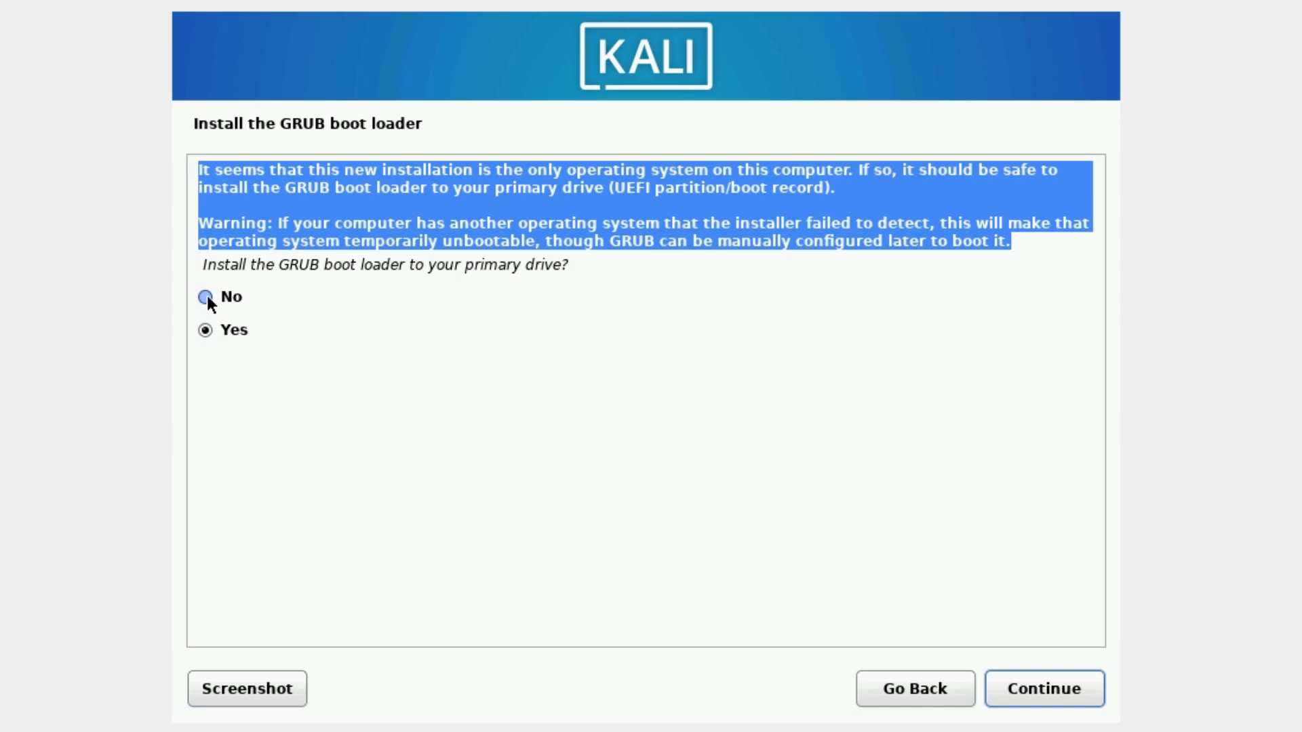
- Install the GRUB boot loader to /dev/sda
click(1040, 704)
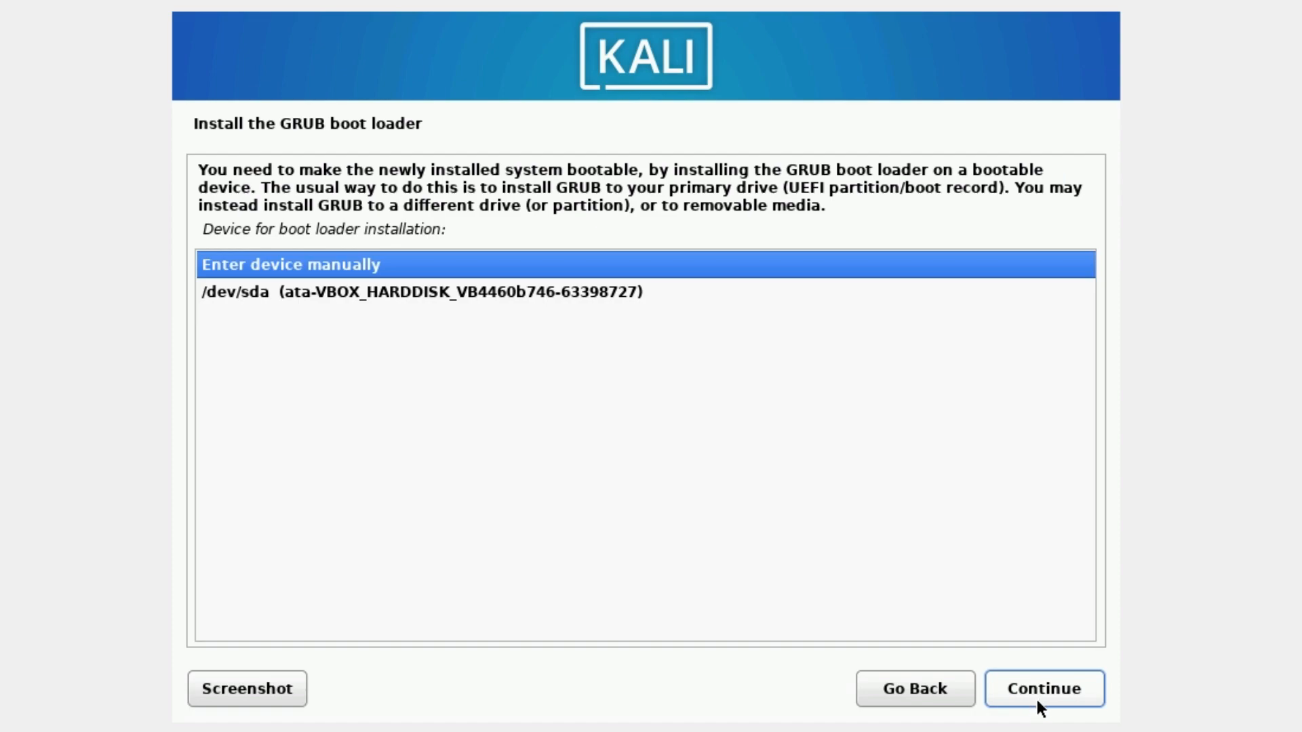
click(646, 298)
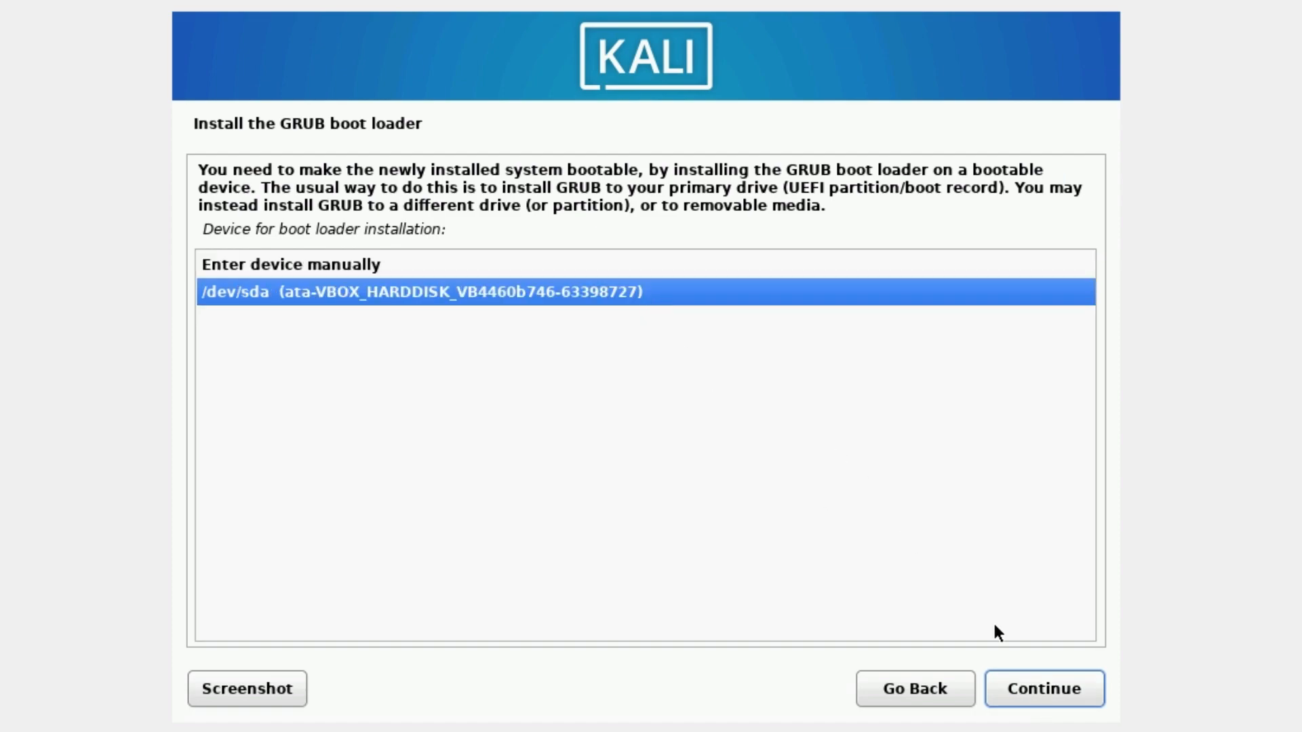
click(1045, 689)
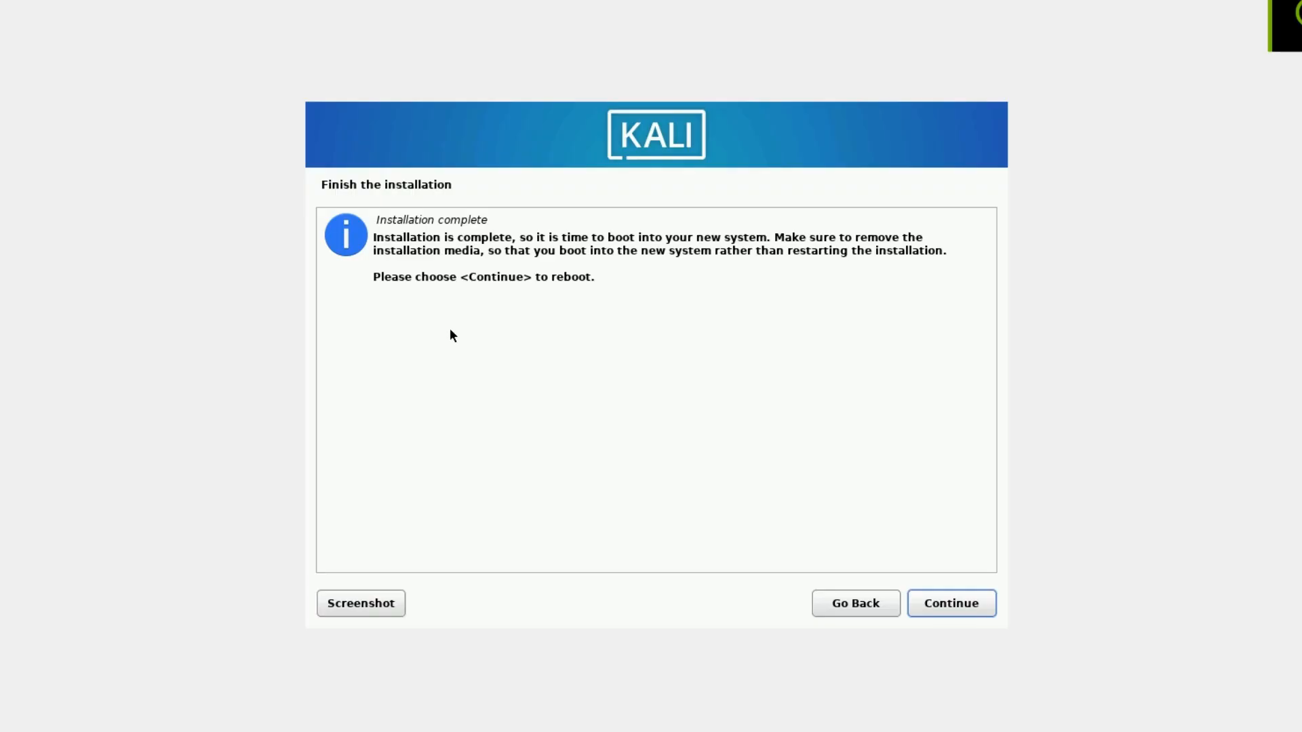
- Finish the installation, reboot, and boot Kali GNU/Linux from the GRUB menu
click(968, 602)
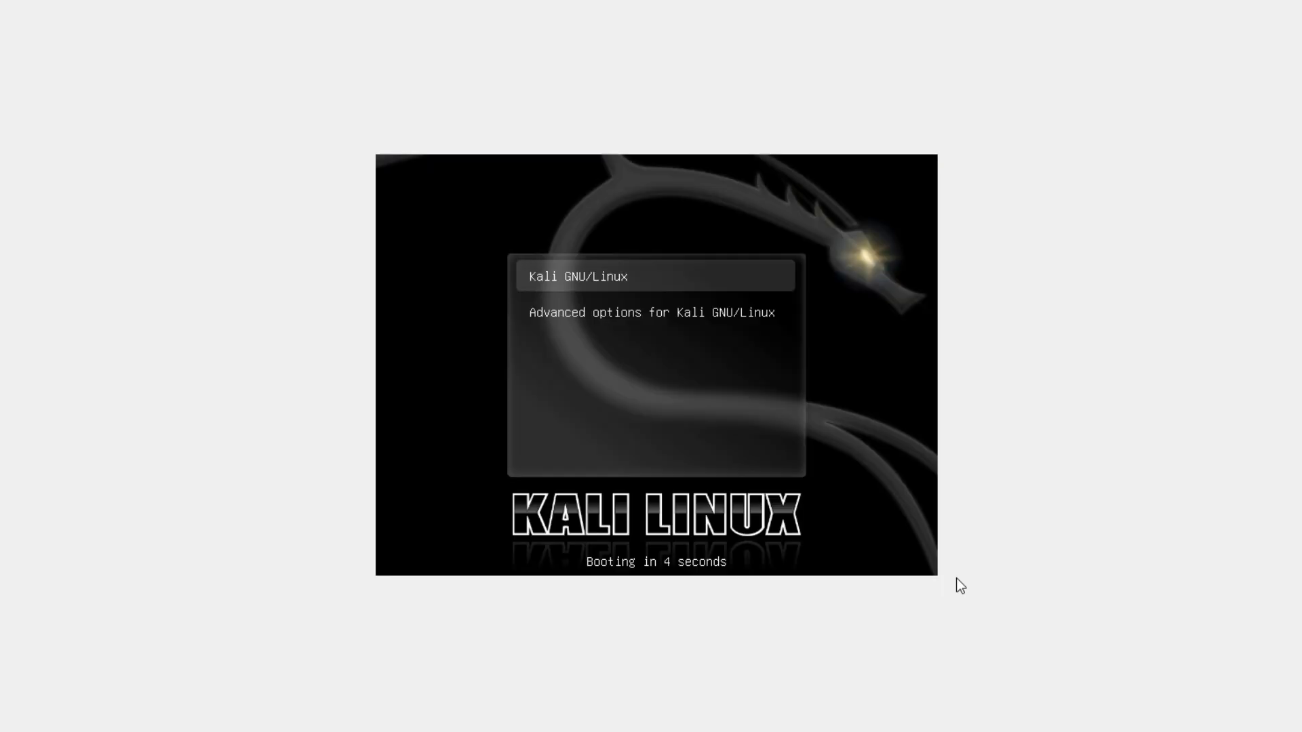
key(Return)
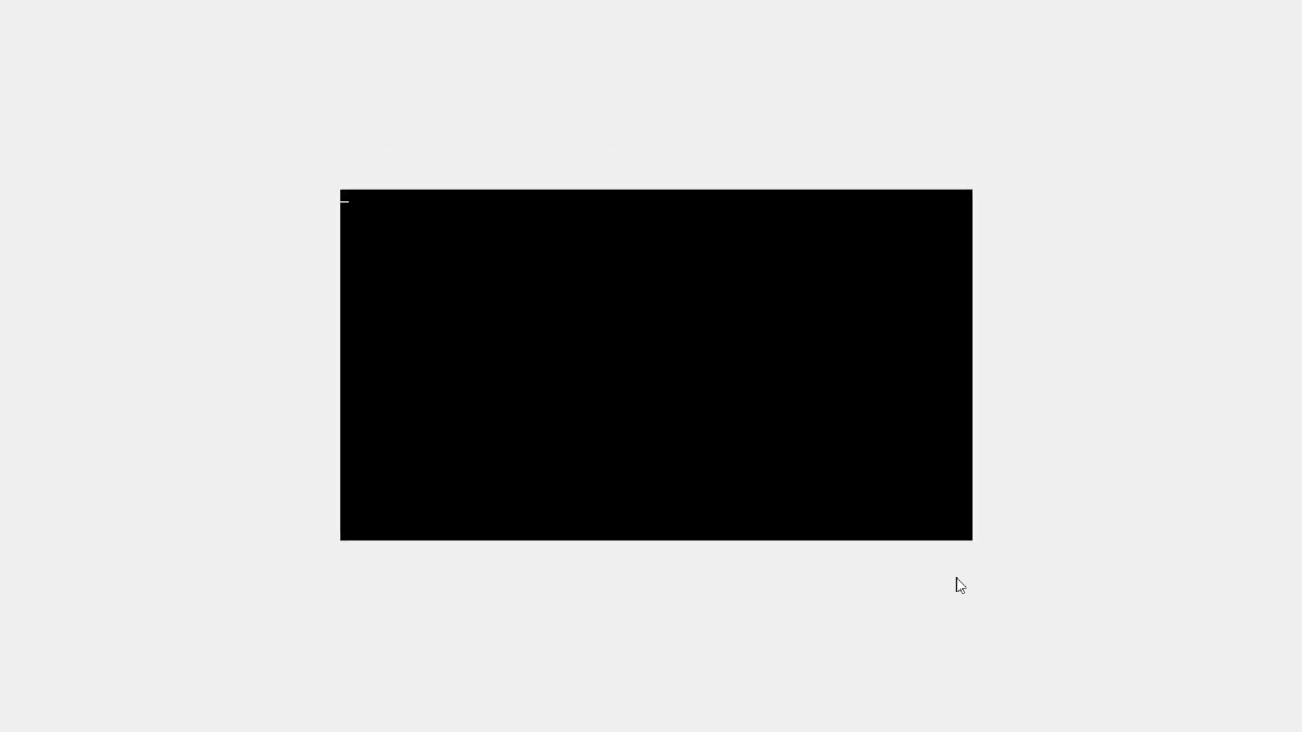